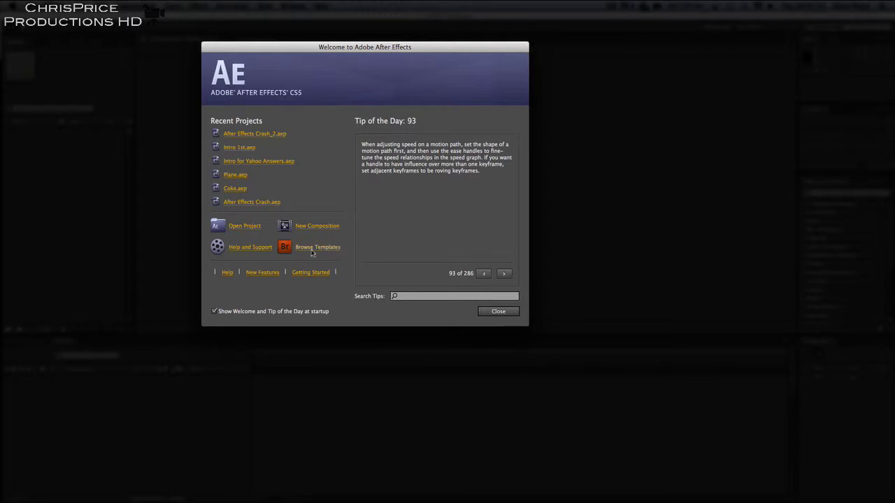
Step: Create a new 1920 × 1080 composition named Comp 1 at 60 frames per second, lasting 10 seconds
{"action": "left_click", "coordinate": [312, 226]}
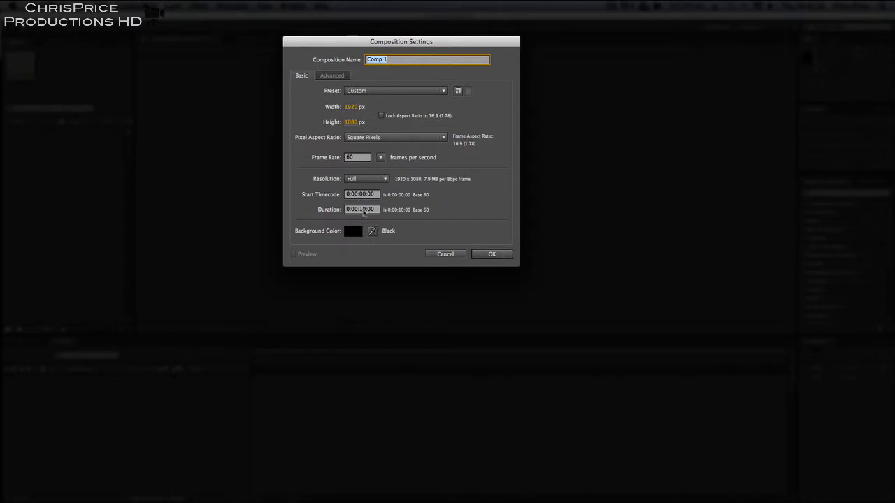
{"action": "left_click", "coordinate": [373, 211]}
{"action": "left_click", "coordinate": [405, 213]}
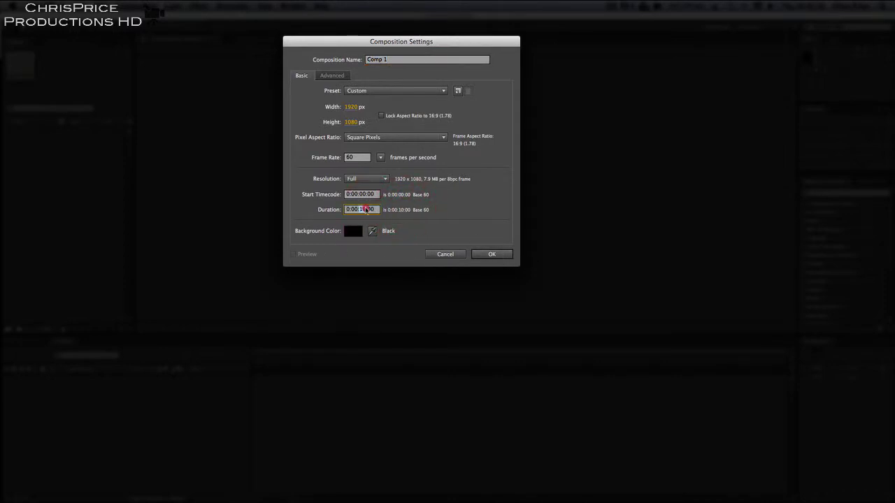
{"action": "left_click", "coordinate": [456, 225]}
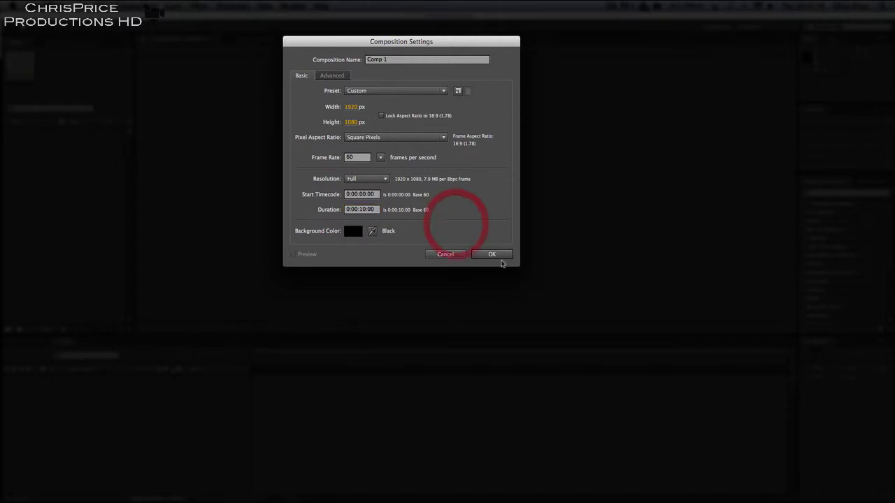
{"action": "left_click", "coordinate": [498, 257]}
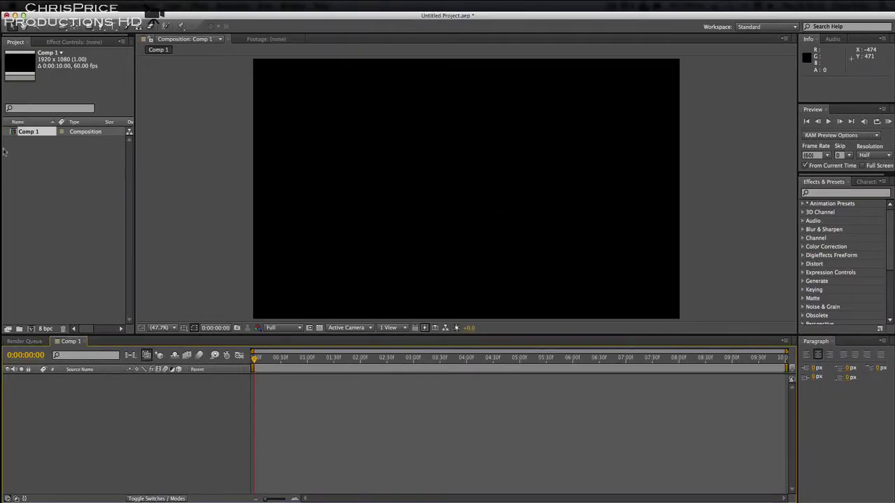
{"action": "left_click", "coordinate": [56, 157]}
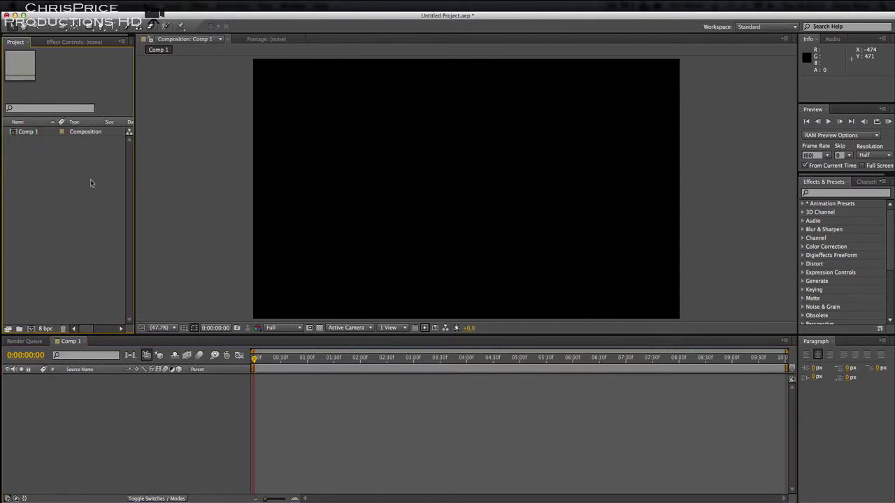
{"action": "left_click", "coordinate": [30, 132]}
{"action": "double_click", "coordinate": [66, 174]}
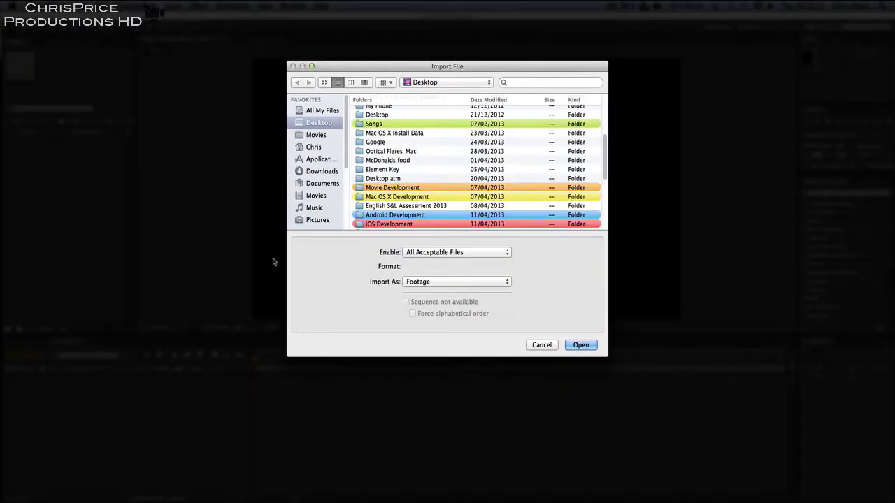
{"action": "left_click", "coordinate": [541, 345]}
{"action": "left_click", "coordinate": [28, 131]}
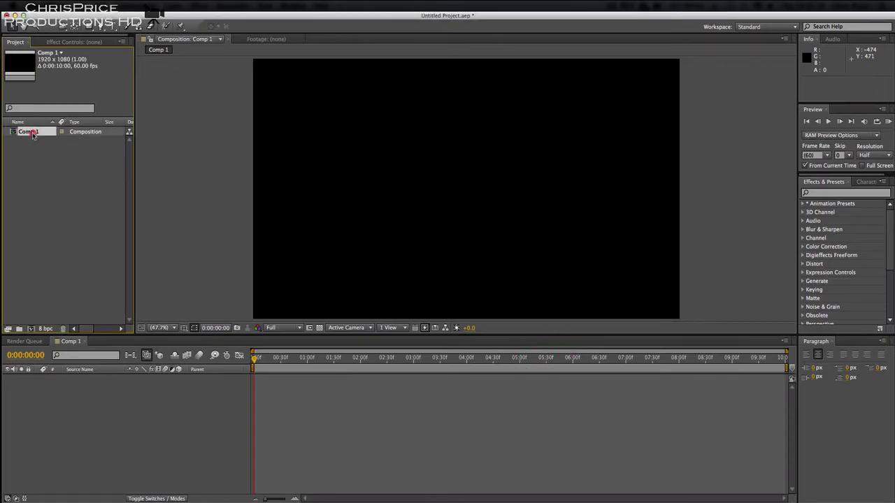
{"action": "double_click", "coordinate": [65, 163]}
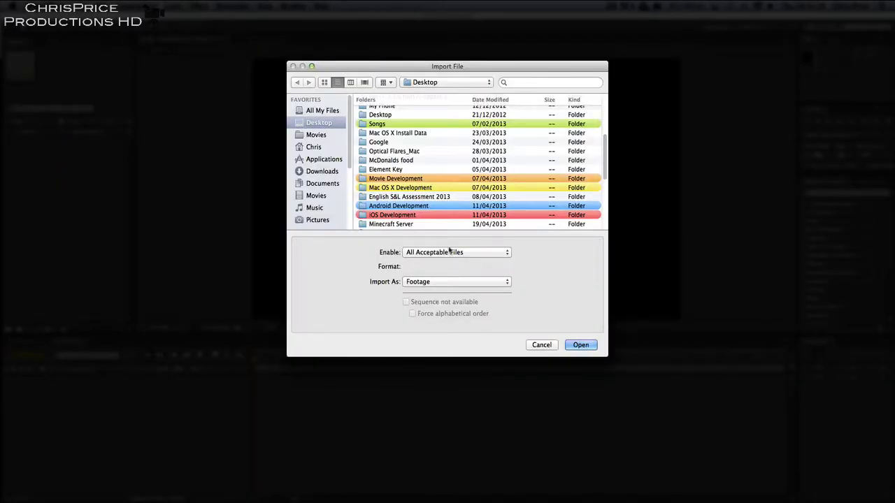
{"action": "left_click", "coordinate": [434, 282]}
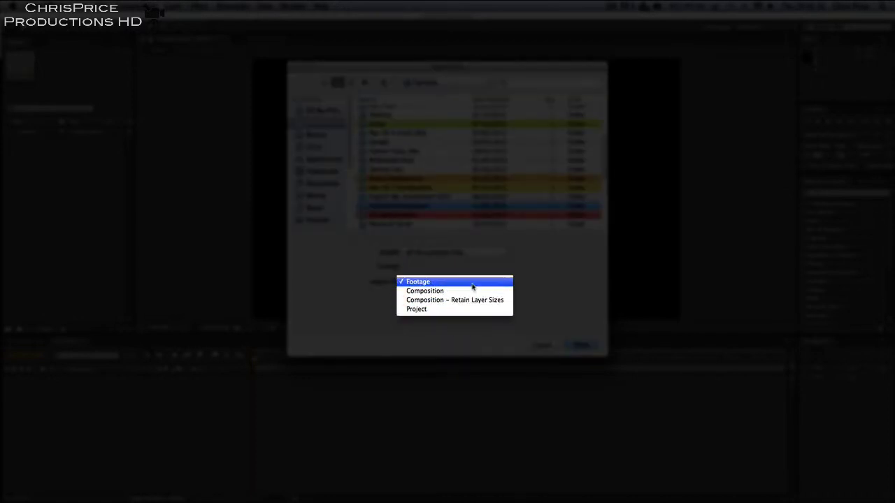
{"action": "left_click", "coordinate": [460, 283]}
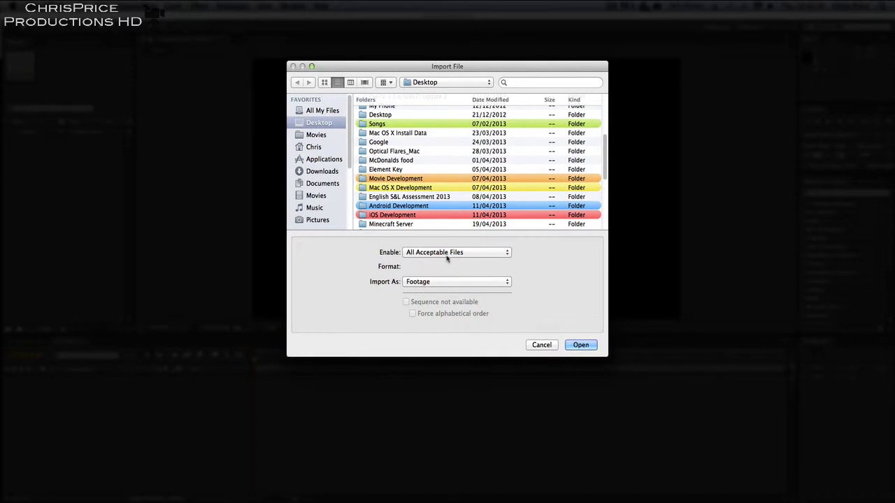
{"action": "left_click", "coordinate": [539, 343]}
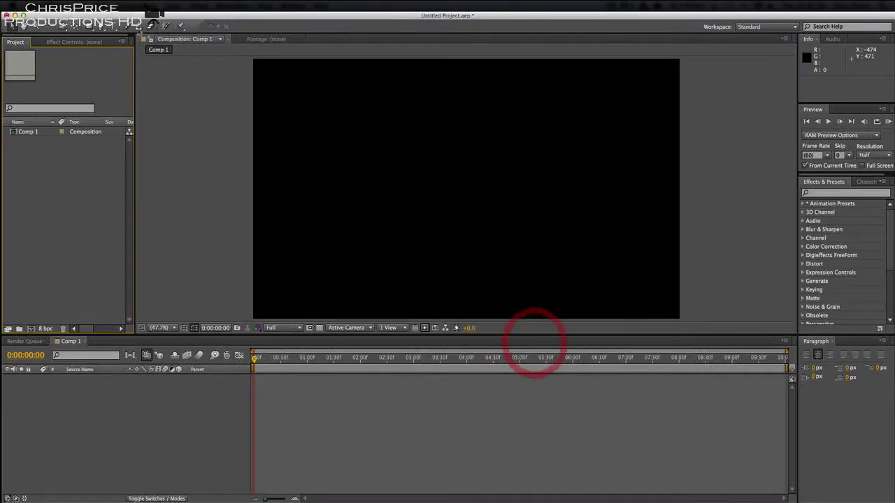
{"action": "left_click", "coordinate": [87, 9]}
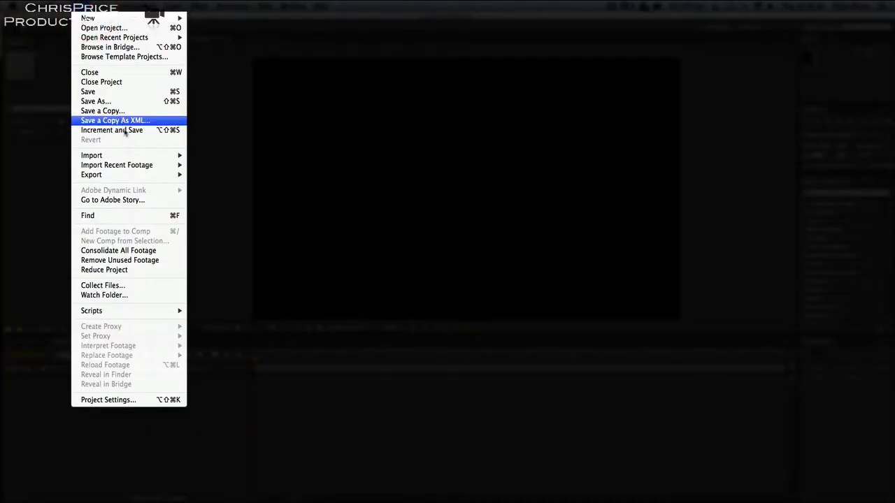
{"action": "mouse_move", "coordinate": [129, 164]}
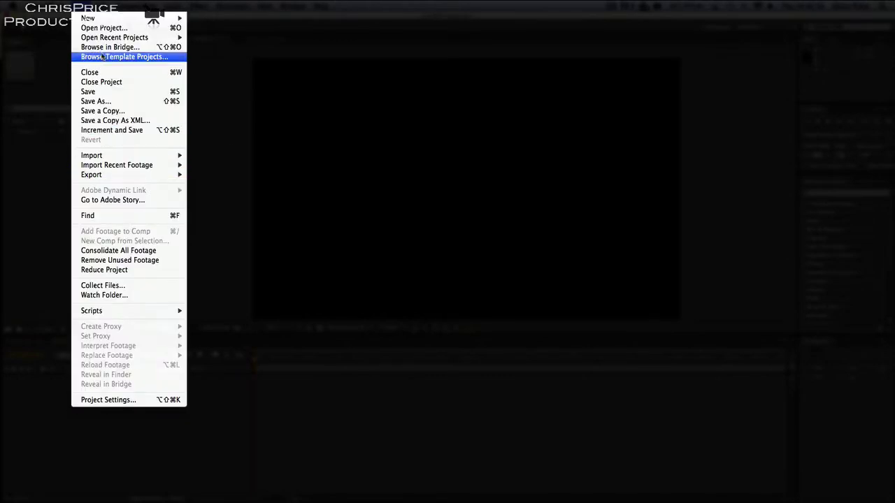
{"action": "left_click", "coordinate": [81, 4]}
Step: Switch to Finder and open the Finished Movies folder inside the desktop's Movies folder
{"action": "mouse_move", "coordinate": [84, 498]}
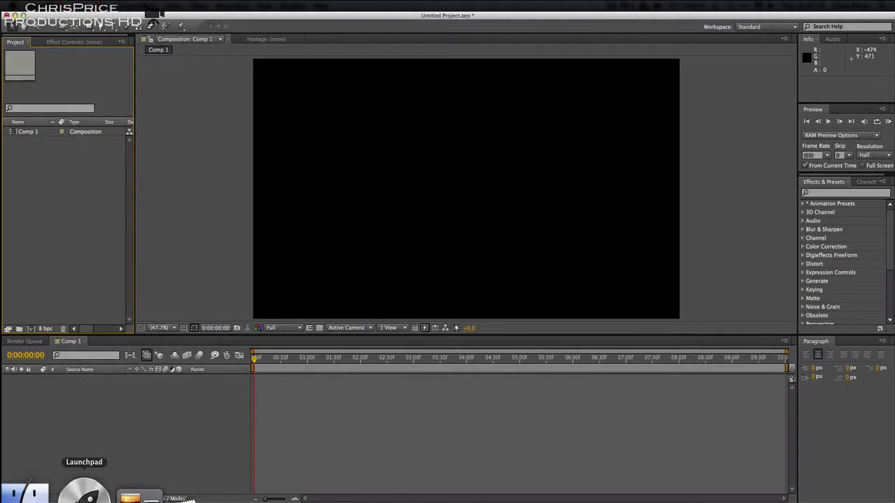
{"action": "left_click", "coordinate": [38, 494]}
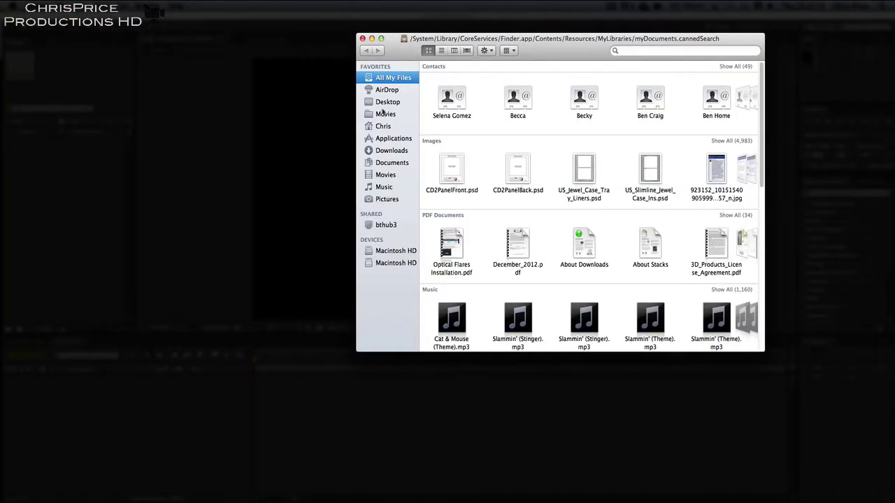
{"action": "left_click", "coordinate": [393, 102]}
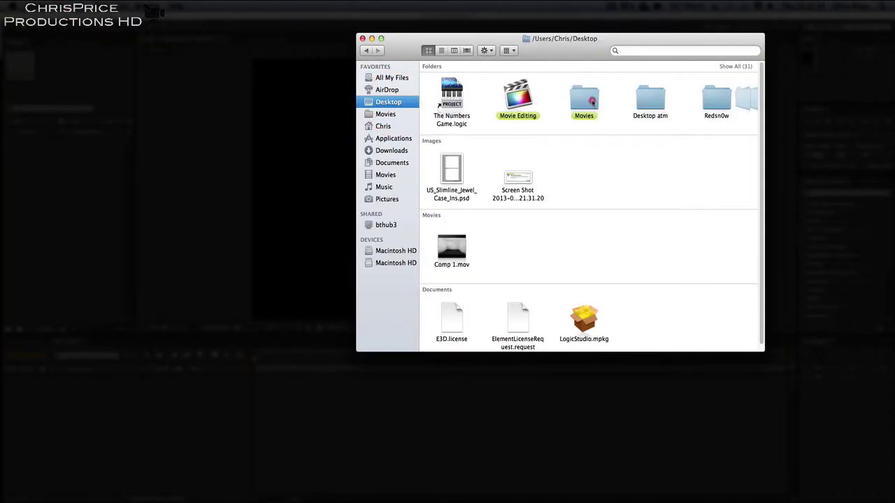
{"action": "double_click", "coordinate": [587, 99]}
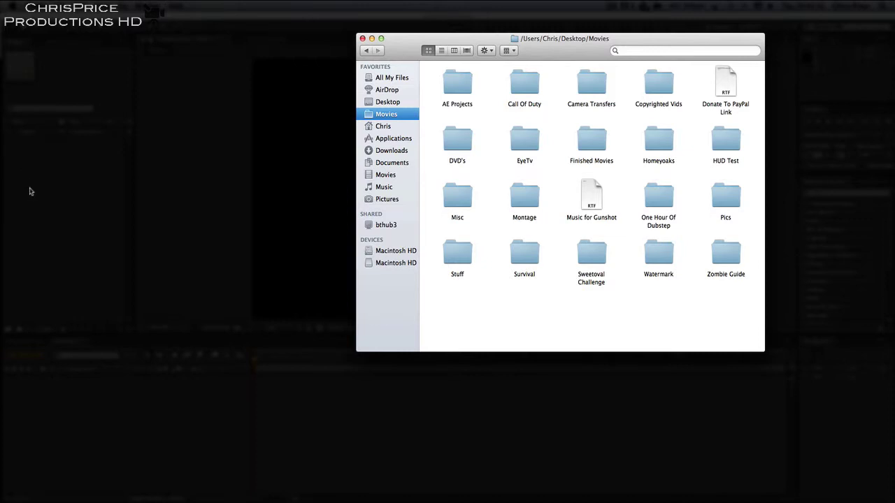
{"action": "left_click", "coordinate": [593, 140]}
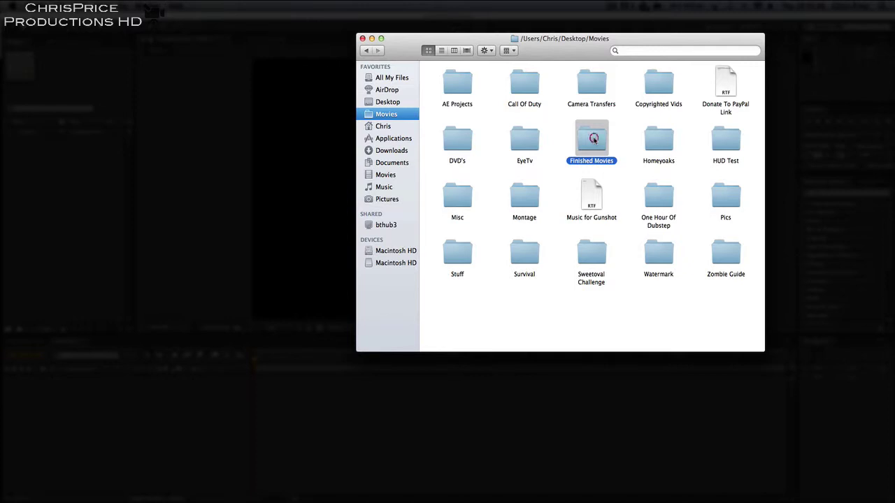
{"action": "double_click", "coordinate": [594, 140]}
Step: Import Light Streaks.mov into the After Effects project and add it as a layer in Comp 1
{"action": "scroll", "coordinate": [586, 162], "scroll_direction": "up", "scroll_amount": 2}
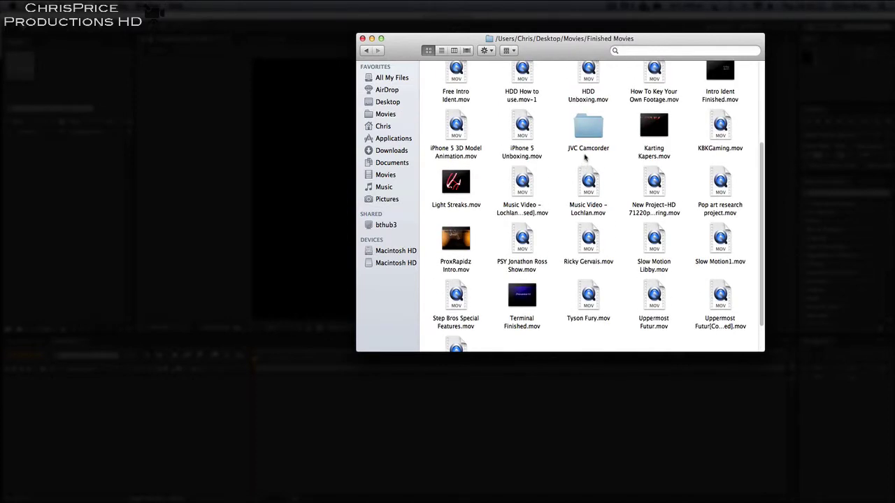
{"action": "left_click", "coordinate": [464, 204]}
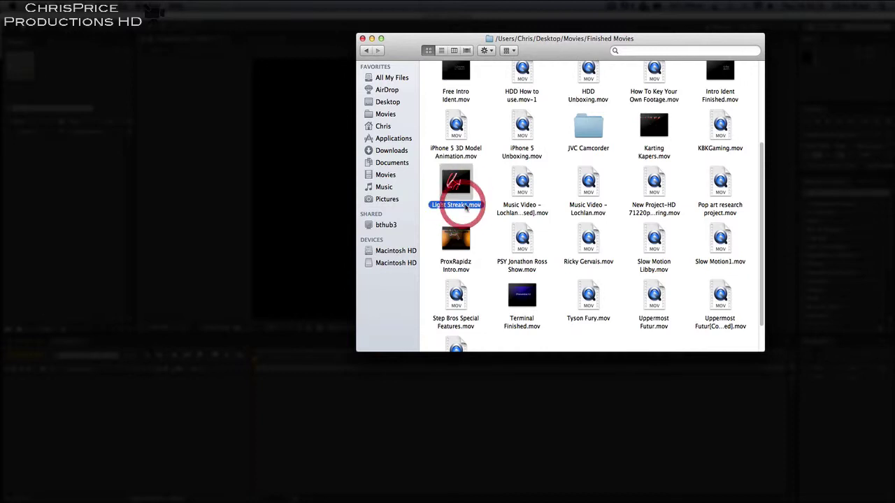
{"action": "mouse_move", "coordinate": [464, 206]}
{"action": "left_mouse_down"}
{"action": "mouse_move", "coordinate": [447, 248]}
{"action": "mouse_move", "coordinate": [56, 224]}
{"action": "left_mouse_up"}
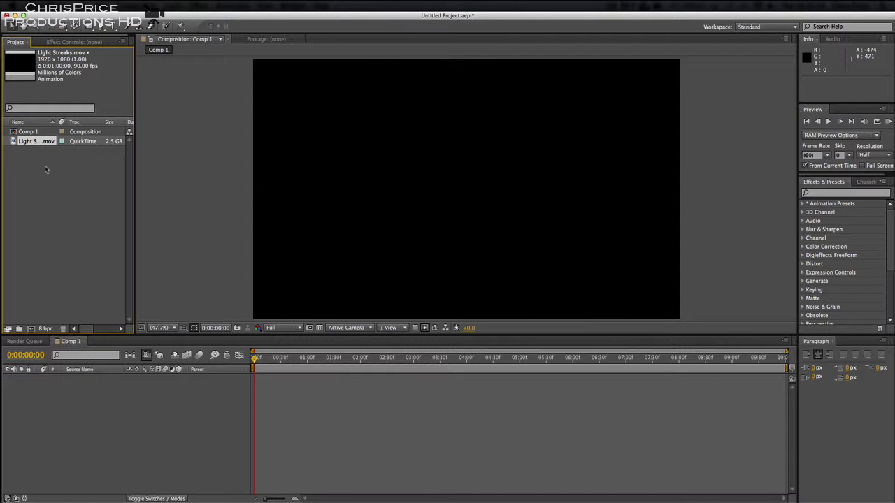
{"action": "mouse_move", "coordinate": [45, 142]}
{"action": "left_mouse_down"}
{"action": "mouse_move", "coordinate": [116, 186]}
{"action": "mouse_move", "coordinate": [154, 282]}
{"action": "mouse_move", "coordinate": [179, 314]}
{"action": "mouse_move", "coordinate": [544, 200]}
{"action": "mouse_move", "coordinate": [468, 191]}
{"action": "mouse_move", "coordinate": [395, 280]}
{"action": "mouse_move", "coordinate": [171, 395]}
{"action": "mouse_move", "coordinate": [163, 390]}
{"action": "mouse_move", "coordinate": [170, 389]}
{"action": "left_mouse_up"}
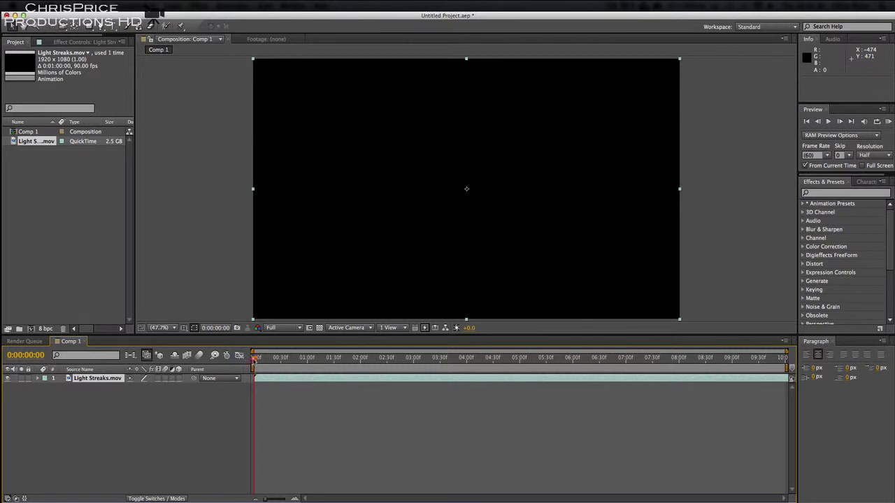
Step: Set the composition view resolution to Half and scrub through the Light Streaks footage
{"action": "mouse_move", "coordinate": [254, 357]}
{"action": "left_mouse_down"}
{"action": "mouse_move", "coordinate": [522, 371]}
{"action": "mouse_move", "coordinate": [256, 360]}
{"action": "mouse_move", "coordinate": [423, 380]}
{"action": "mouse_move", "coordinate": [428, 391]}
{"action": "mouse_move", "coordinate": [361, 408]}
{"action": "mouse_move", "coordinate": [424, 406]}
{"action": "mouse_move", "coordinate": [224, 405]}
{"action": "left_mouse_up"}
{"action": "left_click", "coordinate": [289, 328]}
{"action": "left_click", "coordinate": [288, 363]}
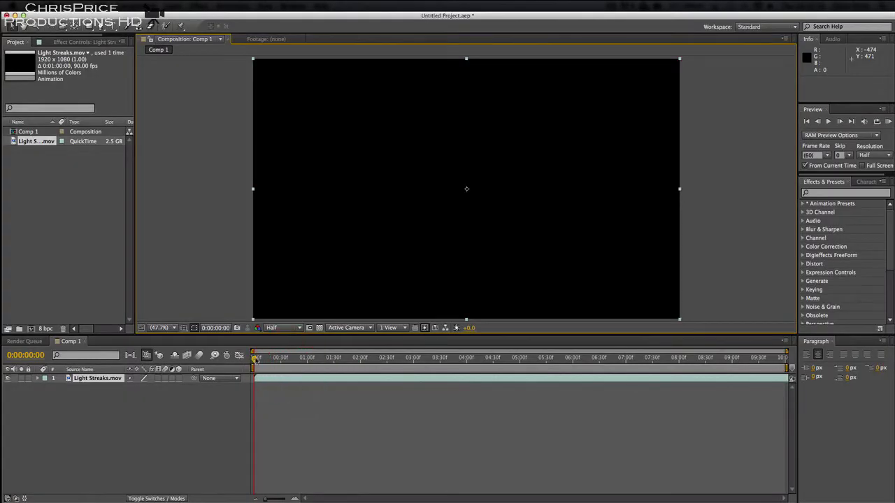
{"action": "mouse_move", "coordinate": [256, 359]}
{"action": "left_mouse_down"}
{"action": "mouse_move", "coordinate": [447, 360]}
{"action": "mouse_move", "coordinate": [237, 361]}
{"action": "left_mouse_up"}
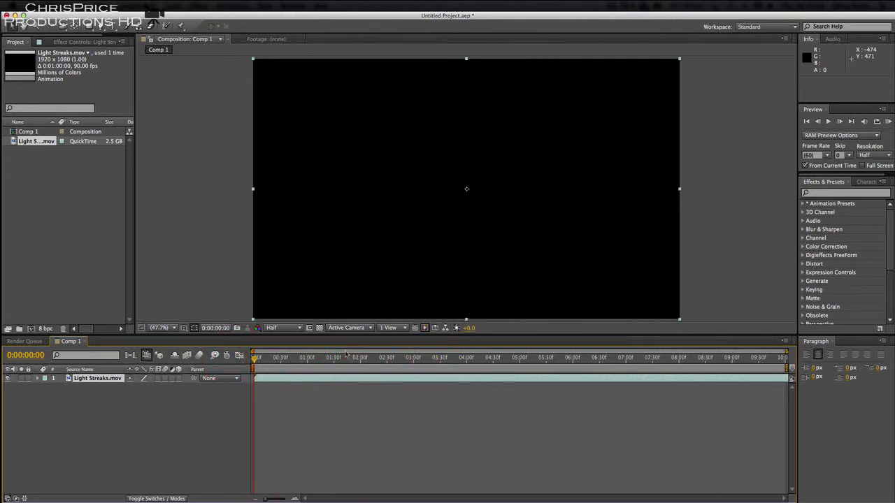
Step: Try scrubbing the timeline with Fast Previews off, and set Fast Previews back to OpenGL—Interactive
{"action": "left_click", "coordinate": [424, 328]}
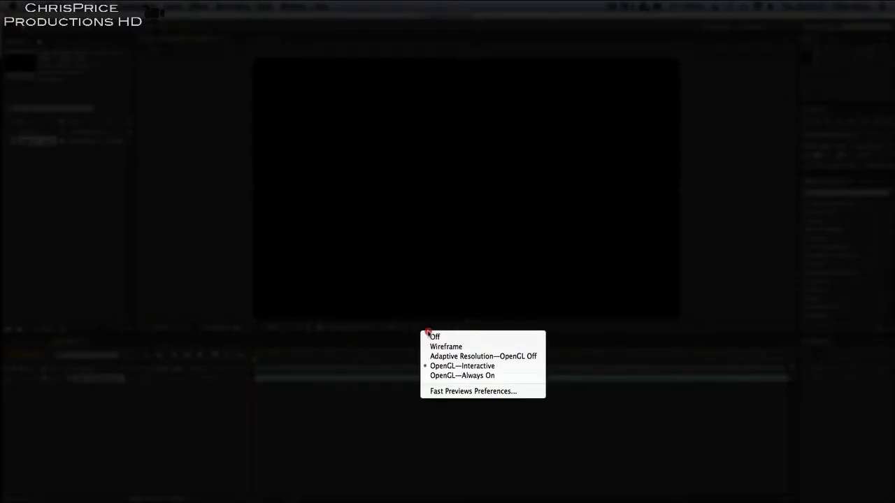
{"action": "left_click", "coordinate": [428, 335]}
{"action": "left_click", "coordinate": [326, 359]}
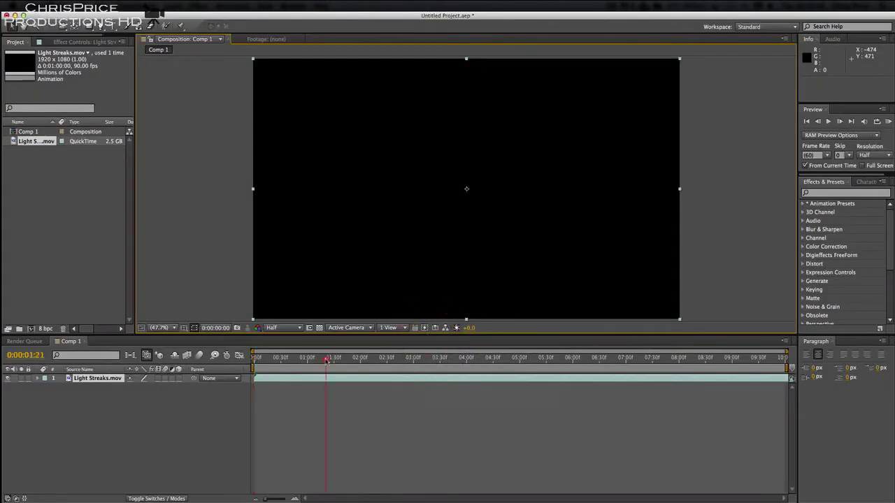
{"action": "mouse_move", "coordinate": [325, 359]}
{"action": "left_mouse_down"}
{"action": "mouse_move", "coordinate": [505, 369]}
{"action": "mouse_move", "coordinate": [253, 369]}
{"action": "left_mouse_up"}
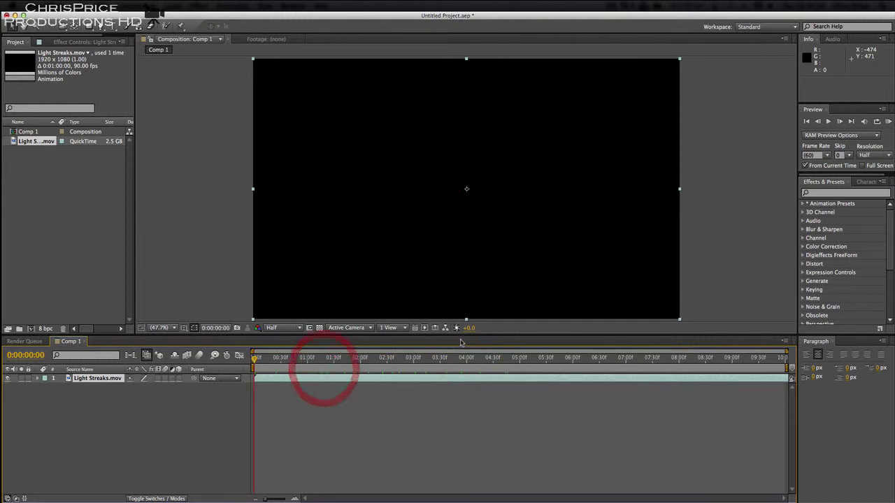
{"action": "left_click", "coordinate": [424, 329]}
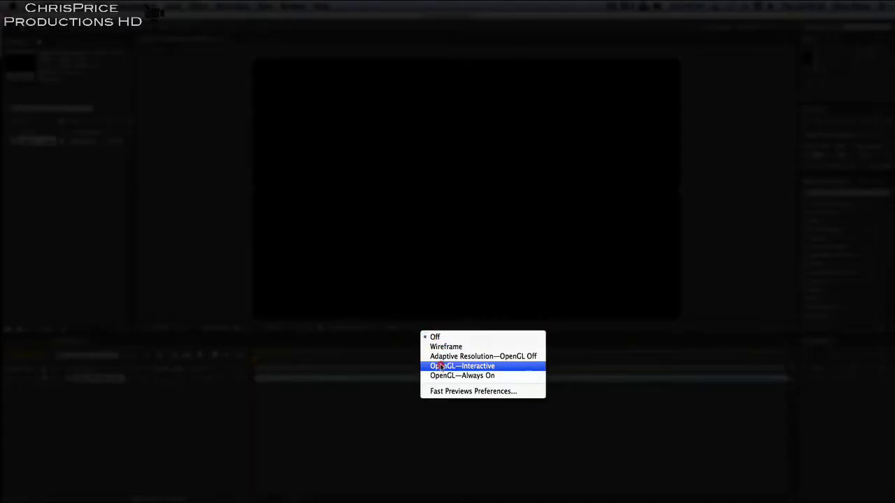
{"action": "left_click", "coordinate": [442, 368]}
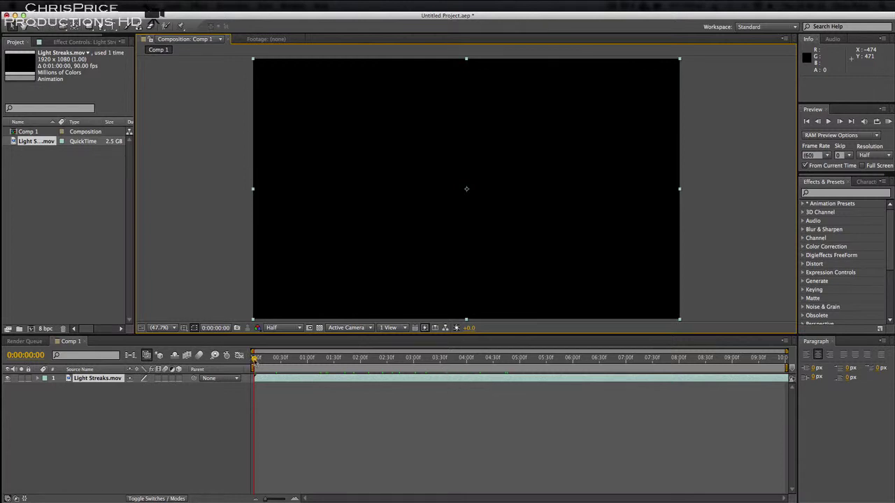
Step: Scrub the Light Streaks layer to about 0:00:02:28 and return the time indicator to the start
{"action": "left_click_drag", "start_coordinate": [254, 358], "coordinate": [385, 370]}
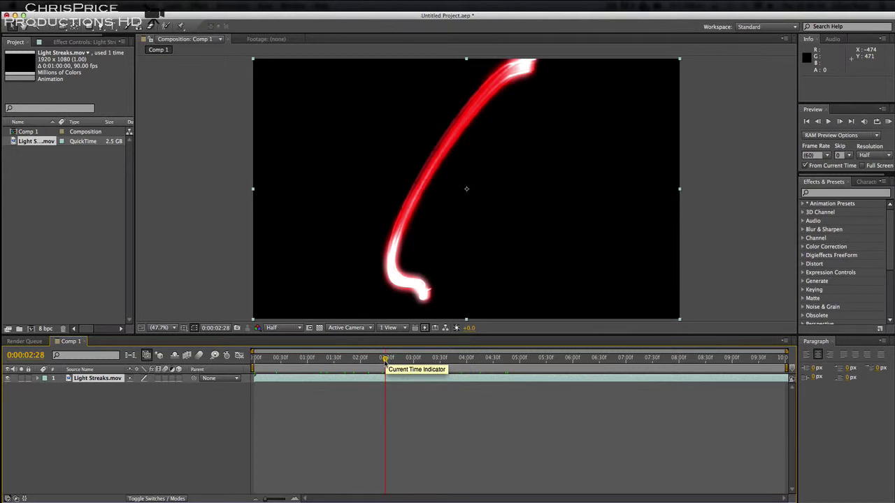
{"action": "mouse_move", "coordinate": [386, 369]}
{"action": "left_mouse_down"}
{"action": "mouse_move", "coordinate": [249, 364]}
{"action": "mouse_move", "coordinate": [291, 365]}
{"action": "left_mouse_up"}
{"action": "left_click", "coordinate": [88, 380]}
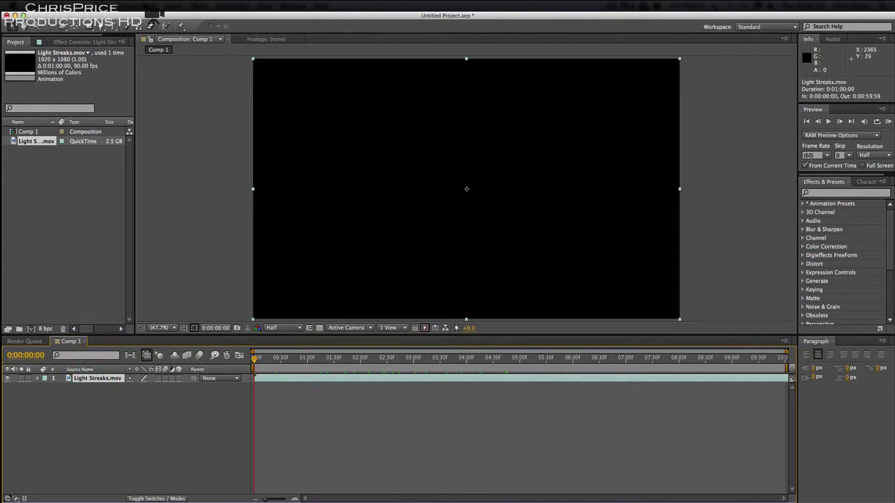
Step: RAM preview Comp 1, briefly play it from the start, and move the time indicator to 0:00:00:06
{"action": "left_click", "coordinate": [887, 123]}
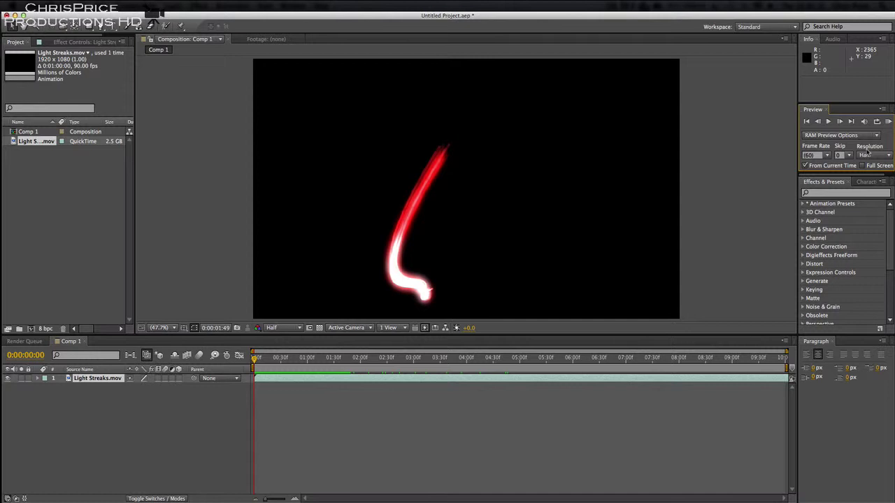
{"action": "key", "text": "space"}
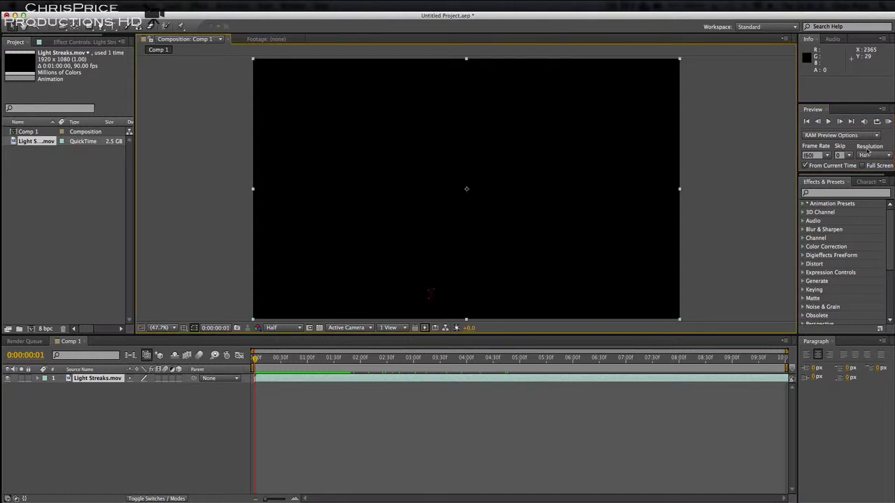
{"action": "key", "text": "space"}
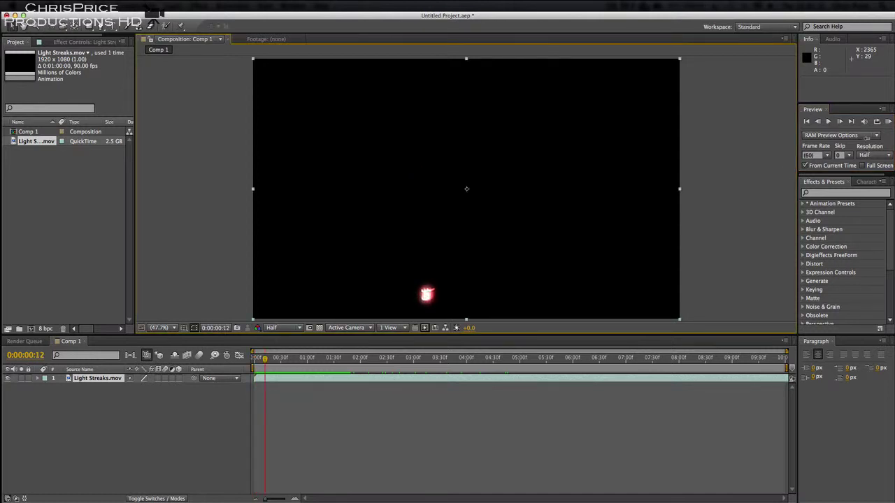
{"action": "left_click", "coordinate": [259, 358]}
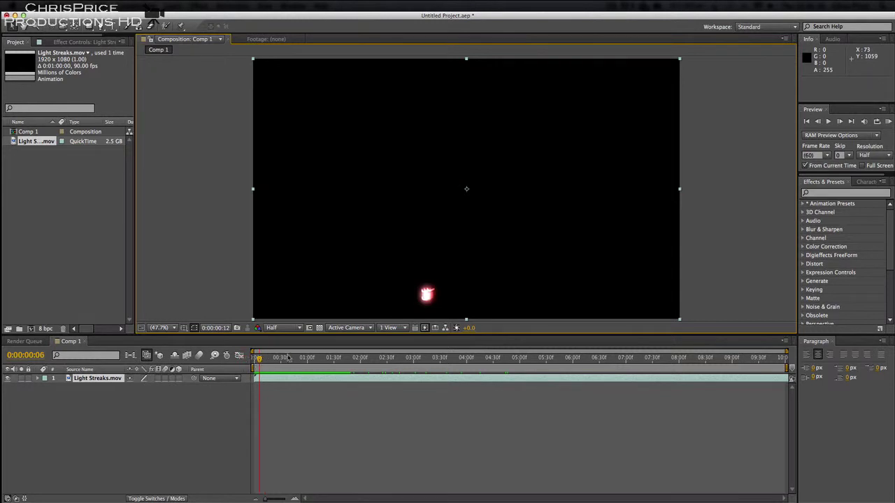
Step: Return the time indicator to 0:00:00:00, RAM preview Comp 1 from there, and stop the playback
{"action": "left_click", "coordinate": [250, 359]}
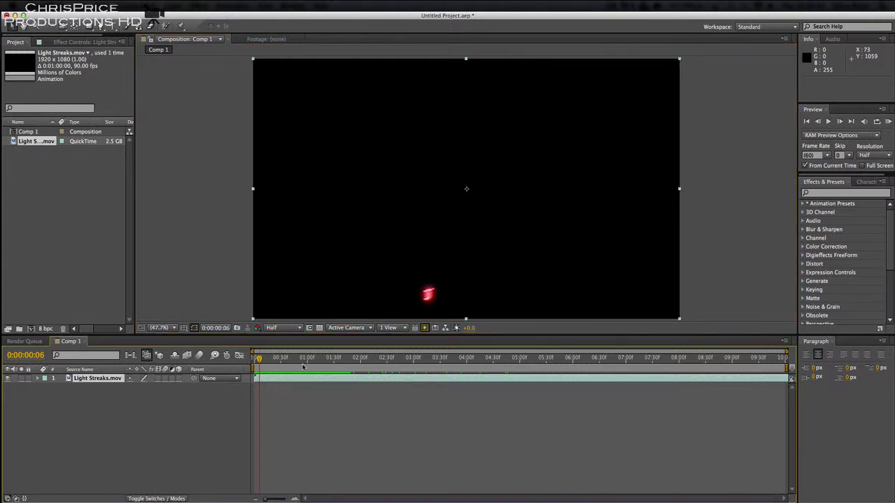
{"action": "left_click", "coordinate": [251, 359]}
{"action": "left_click", "coordinate": [253, 359]}
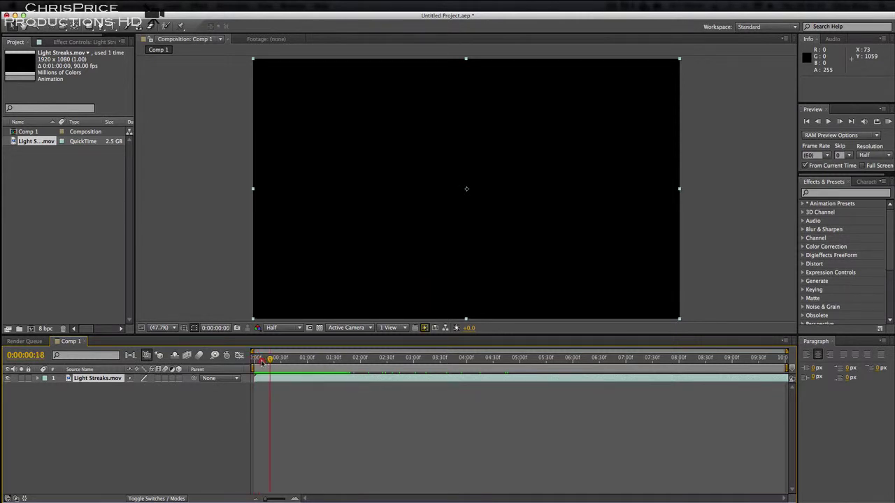
{"action": "left_click", "coordinate": [253, 359]}
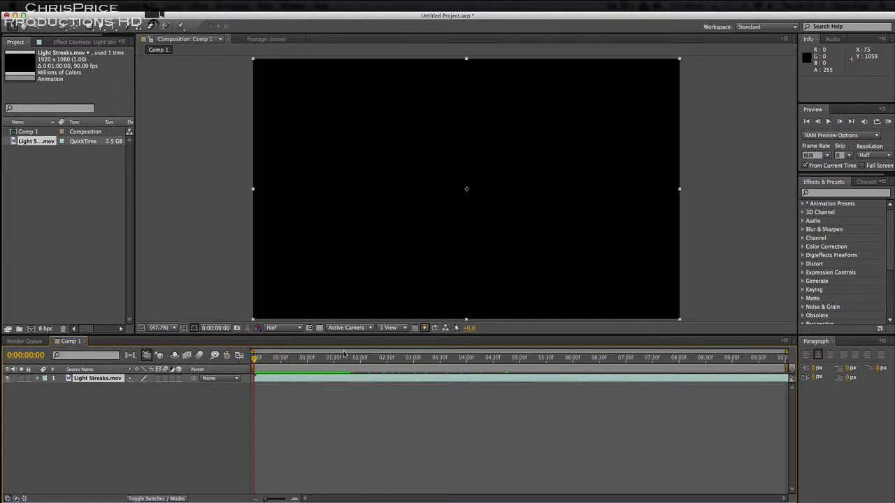
{"action": "left_click", "coordinate": [888, 122]}
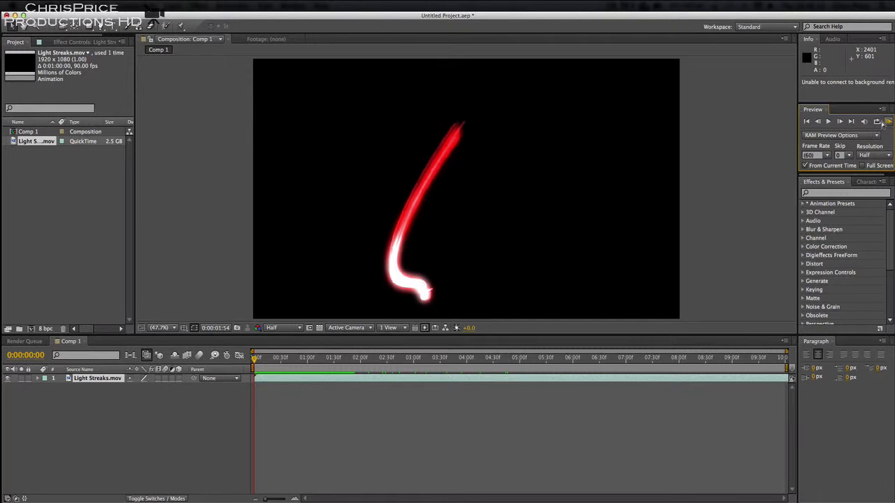
{"action": "left_click", "coordinate": [886, 122]}
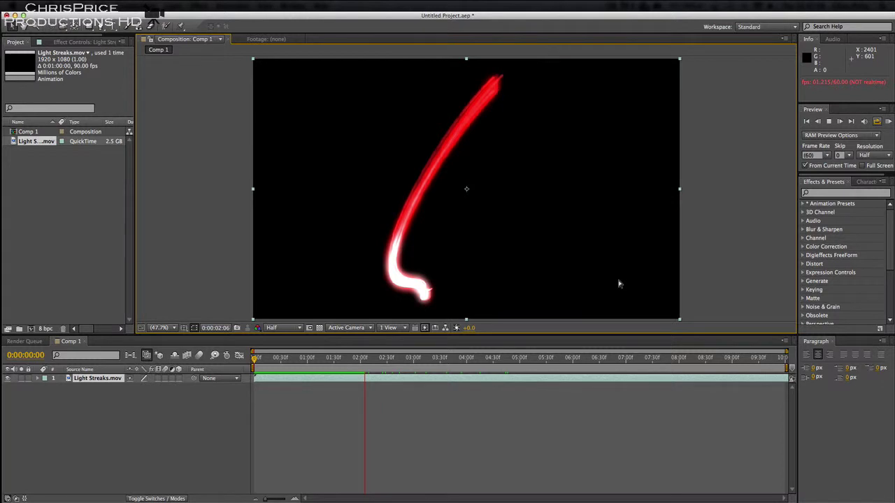
{"action": "key", "text": "space"}
Step: Move the time indicator back to the start, change the preview loop option, and run a short RAM preview of Comp 1
{"action": "left_click", "coordinate": [276, 358]}
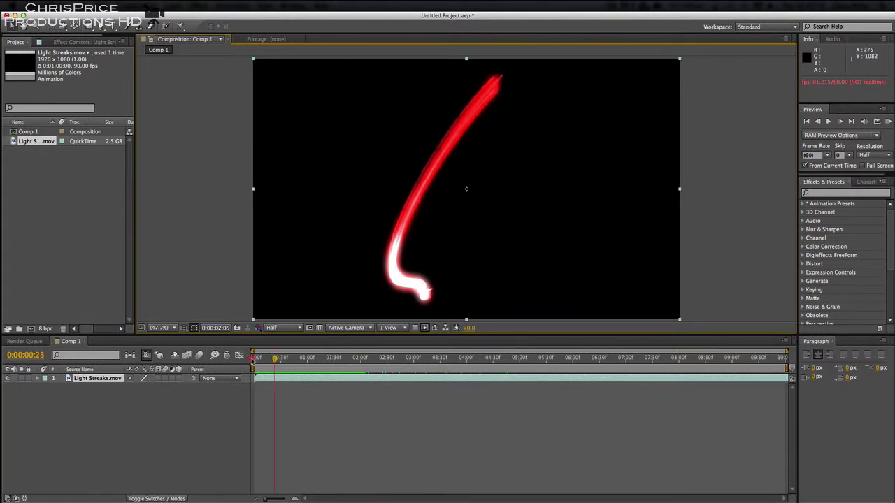
{"action": "left_click_drag", "start_coordinate": [275, 358], "coordinate": [254, 358]}
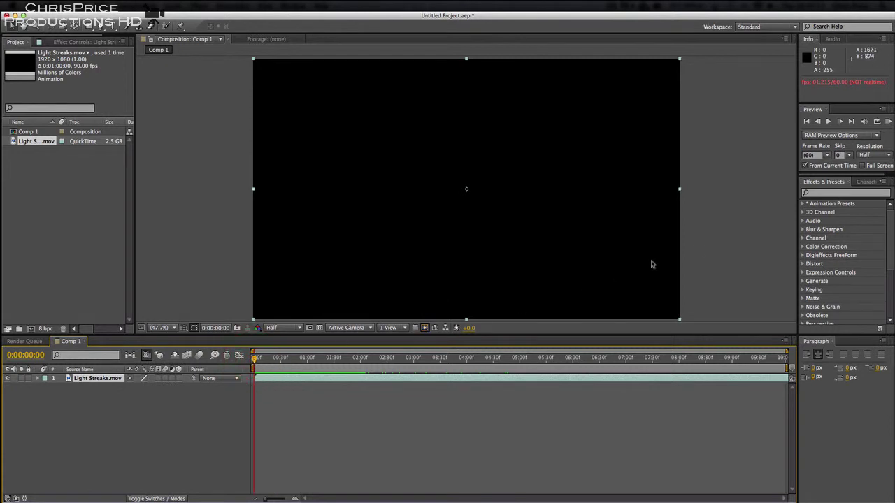
{"action": "left_click", "coordinate": [878, 122]}
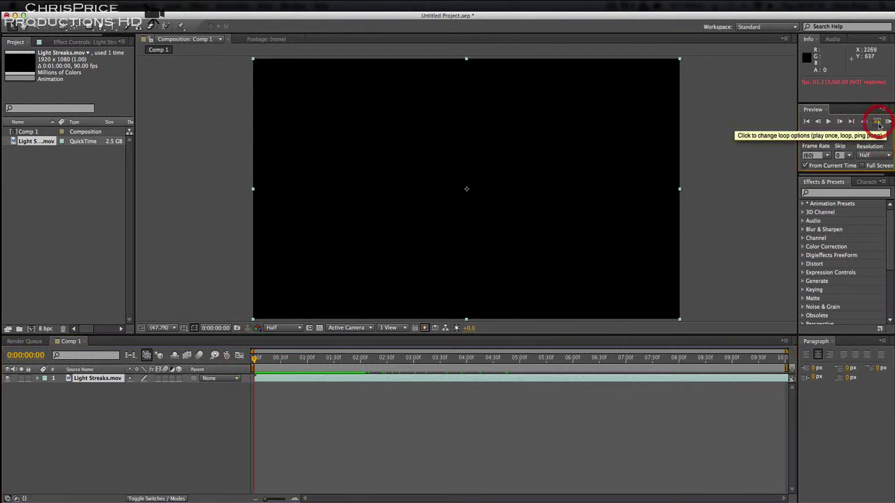
{"action": "left_click", "coordinate": [888, 121]}
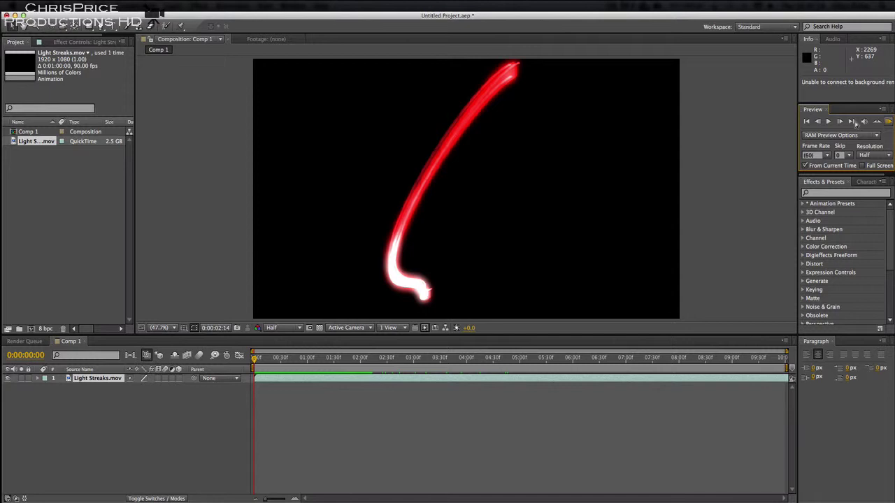
{"action": "left_click", "coordinate": [855, 122]}
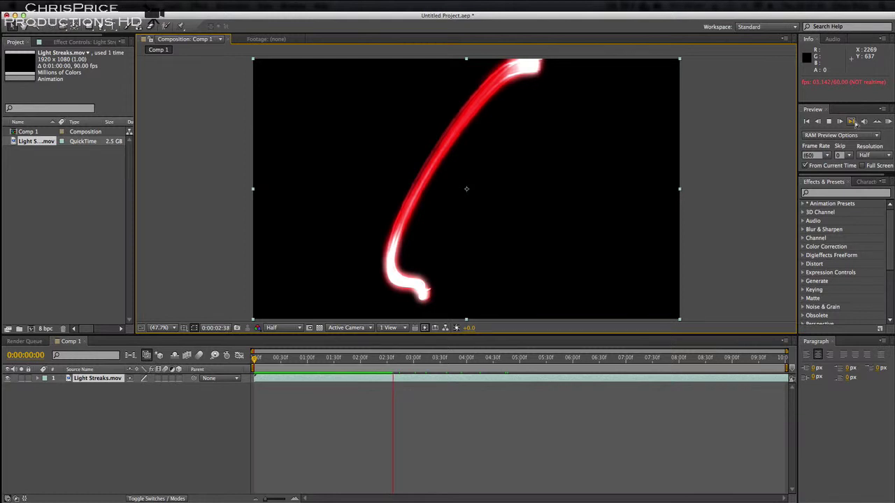
{"action": "left_click", "coordinate": [854, 122]}
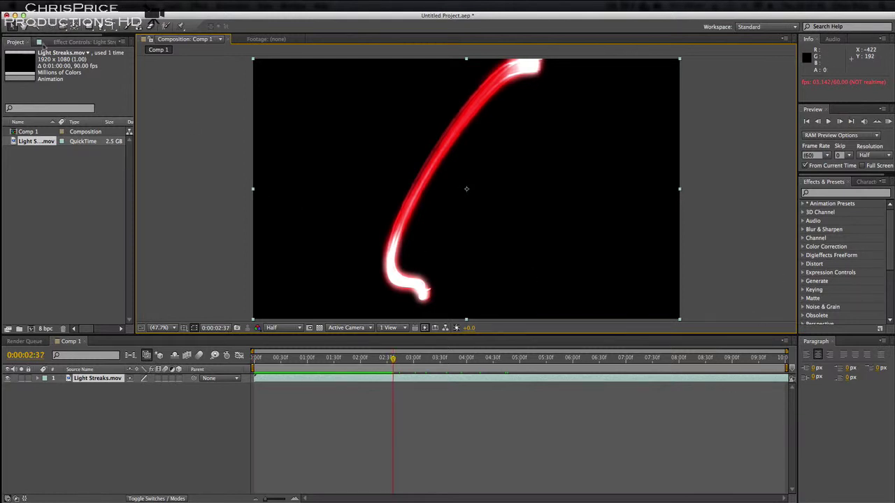
Step: Examine the effect controls of the Light Streaks layer and return to the project items
{"action": "left_click", "coordinate": [61, 42]}
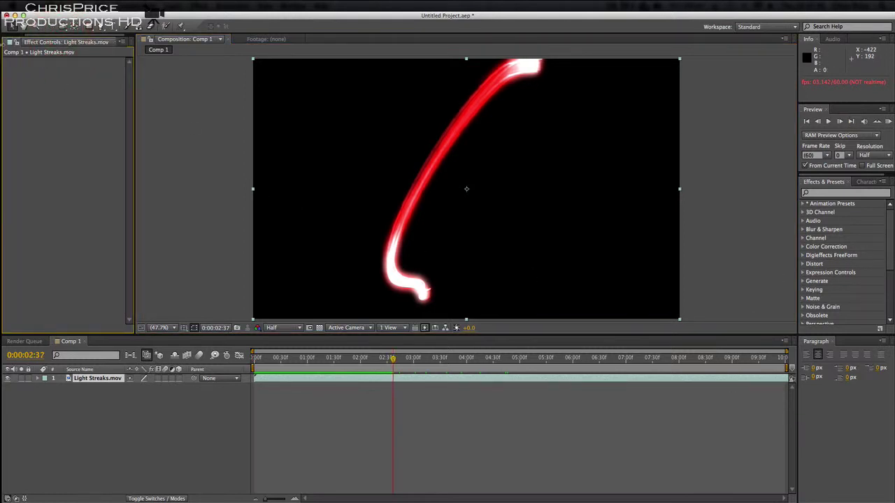
{"action": "left_click_drag", "start_coordinate": [39, 35], "coordinate": [17, 36]}
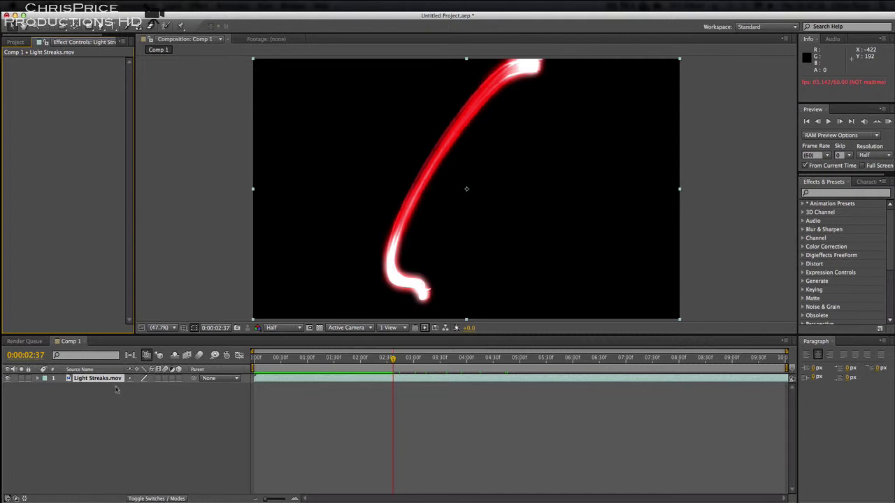
{"action": "left_click", "coordinate": [15, 42]}
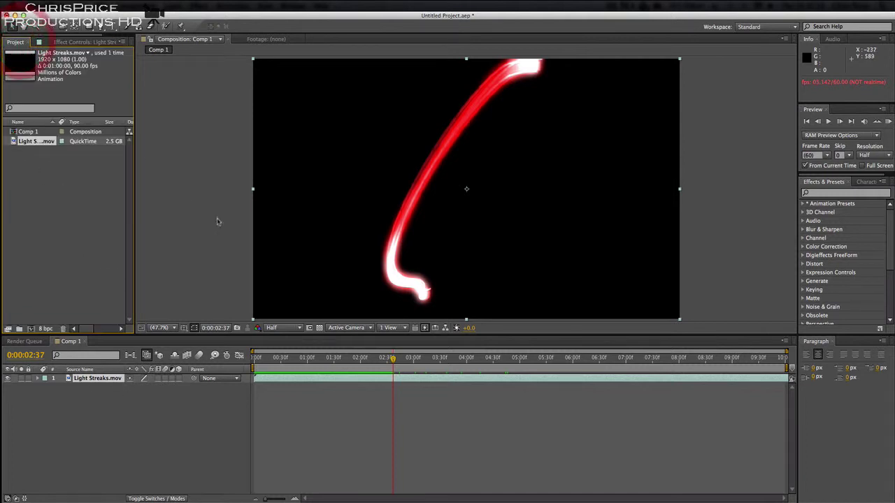
Step: Inspect the details of Comp 1 and the Light Streaks footage among the project items, and clear the selection
{"action": "left_click", "coordinate": [29, 134]}
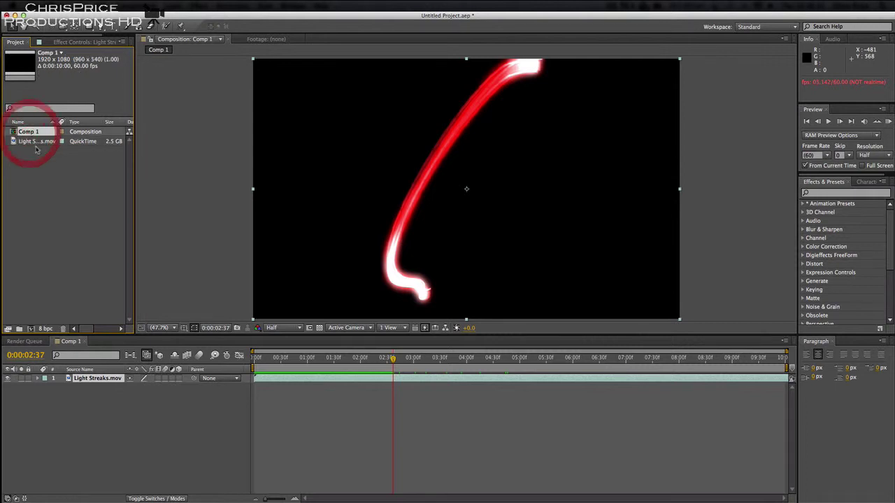
{"action": "left_click", "coordinate": [37, 142]}
{"action": "left_click", "coordinate": [51, 175]}
{"action": "left_click", "coordinate": [114, 143]}
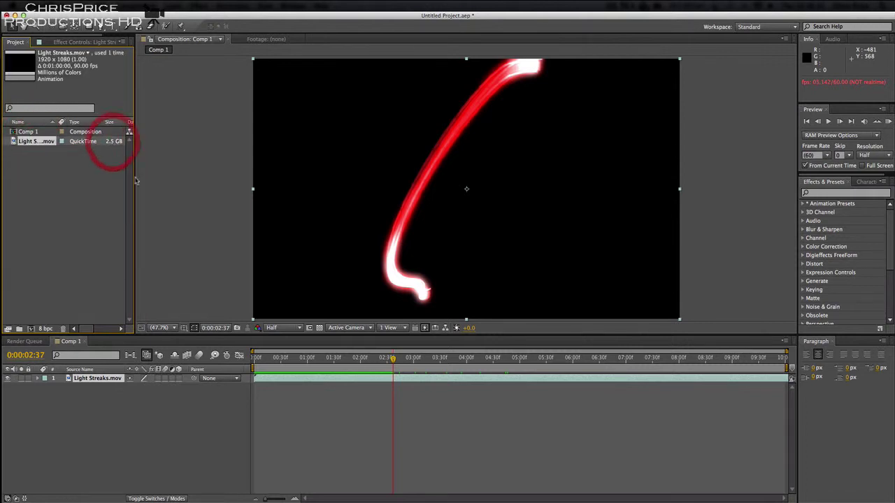
{"action": "left_click", "coordinate": [107, 181]}
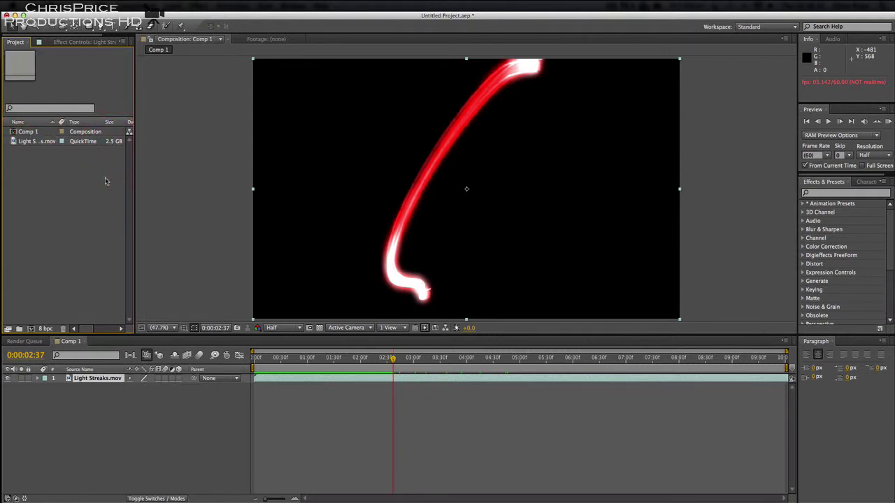
Step: Return the time indicator to the start of Comp 1 and restore the preview's audio and looping options
{"action": "mouse_move", "coordinate": [393, 359]}
{"action": "left_mouse_down"}
{"action": "mouse_move", "coordinate": [252, 358]}
{"action": "mouse_move", "coordinate": [412, 360]}
{"action": "mouse_move", "coordinate": [475, 372]}
{"action": "left_mouse_up"}
{"action": "left_click_drag", "start_coordinate": [412, 369], "coordinate": [254, 370]}
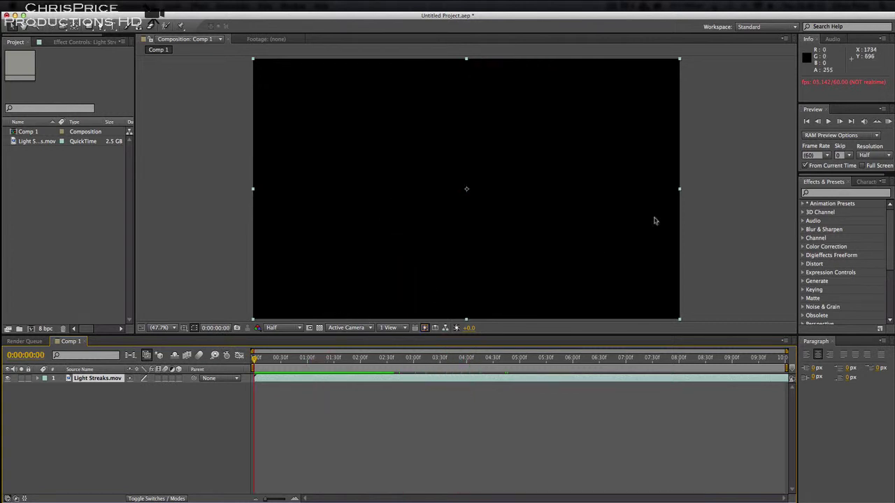
{"action": "left_click", "coordinate": [865, 122]}
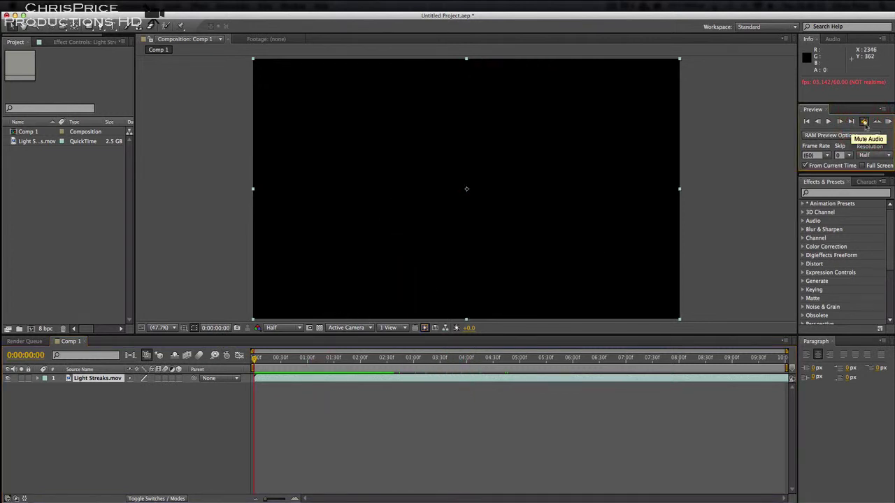
{"action": "left_click", "coordinate": [865, 123]}
{"action": "left_click", "coordinate": [875, 123]}
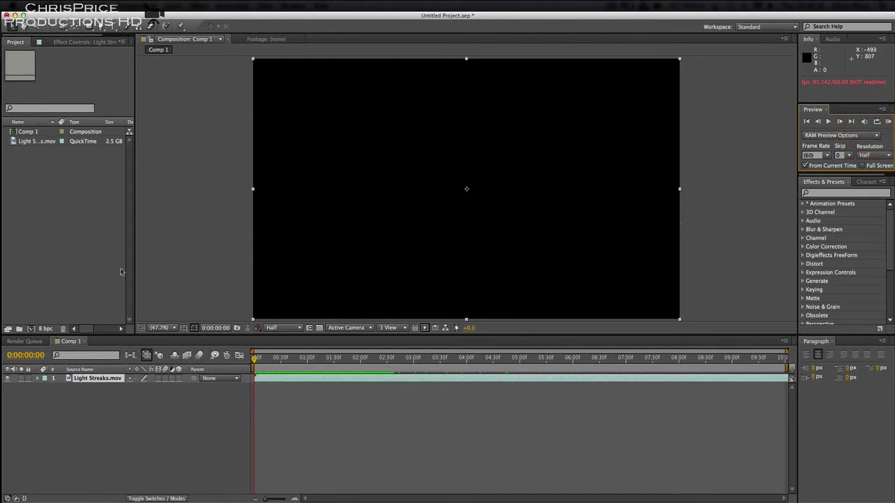
Step: Add Comp 1 to the render queue, and collapse and expand its render settings
{"action": "left_click", "coordinate": [139, 5]}
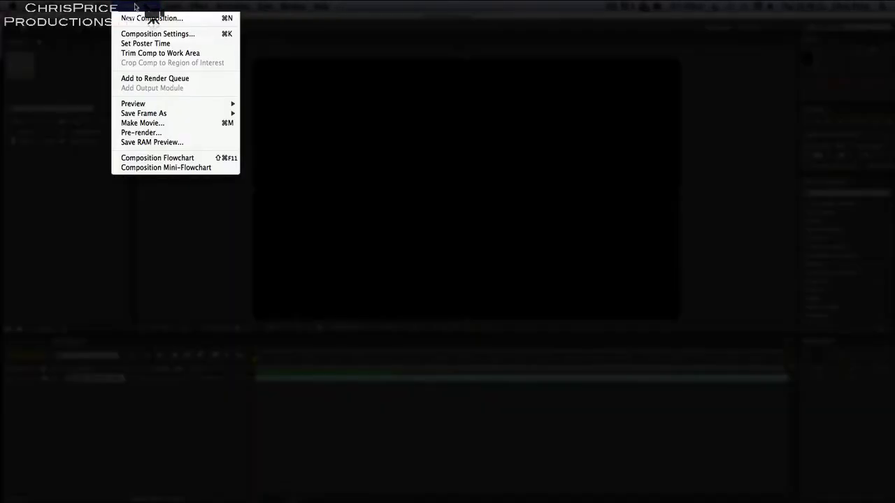
{"action": "left_click", "coordinate": [212, 79]}
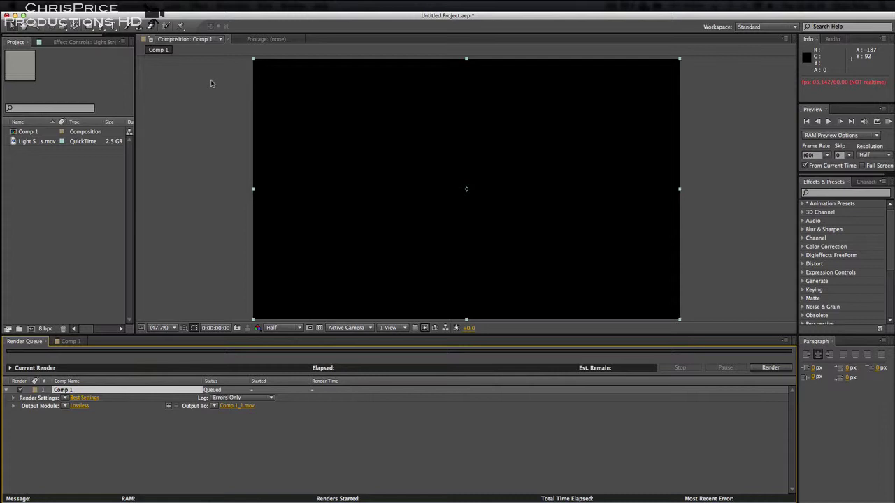
{"action": "left_click", "coordinate": [9, 390]}
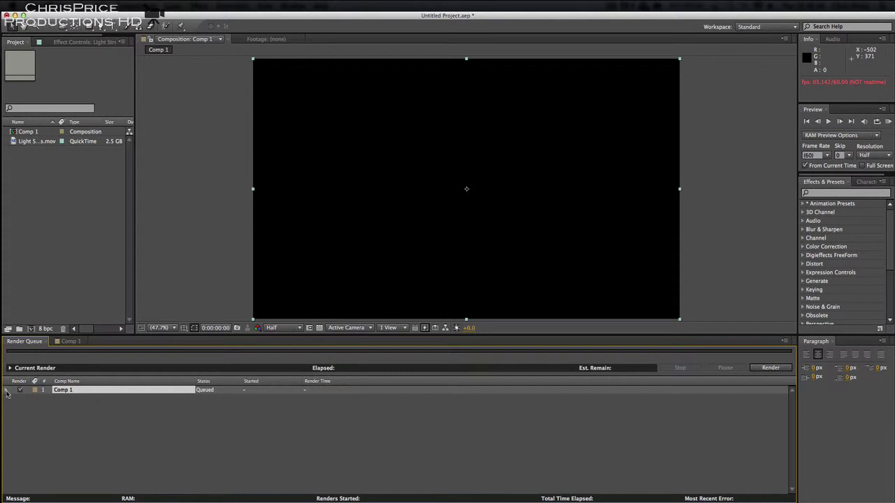
{"action": "left_click", "coordinate": [8, 391]}
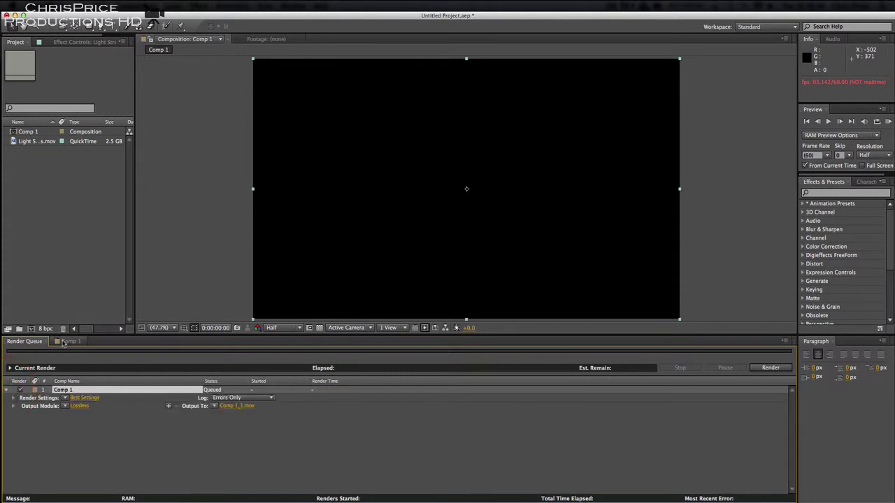
Step: Create a second composition, Comp 2, at 1920 x 1080 px, 60 frames per second, half resolution and 0:00:10:00 duration
{"action": "left_click", "coordinate": [67, 341]}
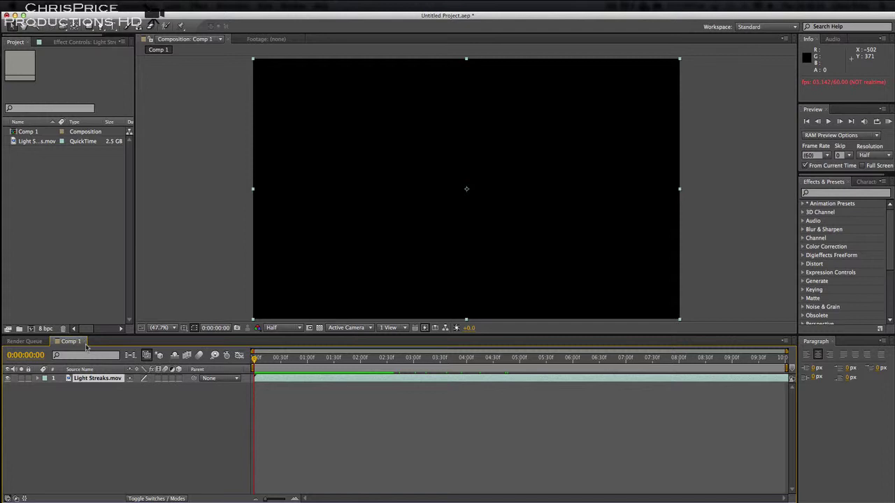
{"action": "left_click", "coordinate": [147, 5]}
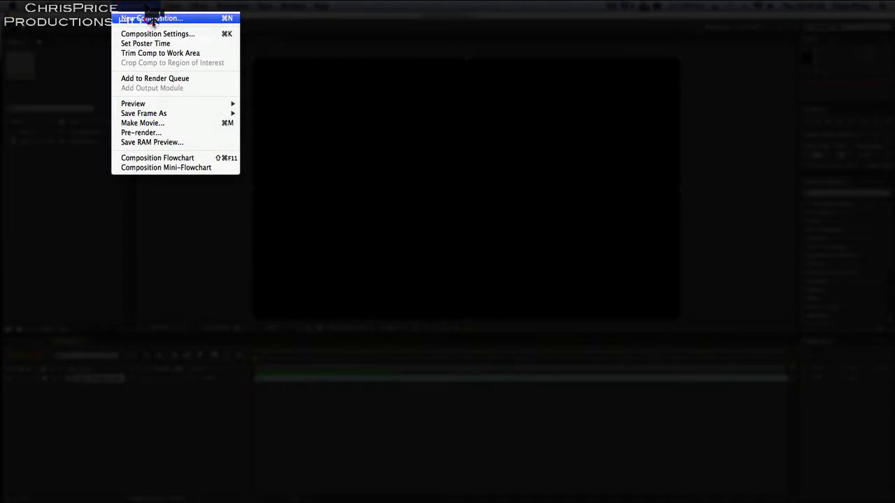
{"action": "left_click", "coordinate": [152, 20]}
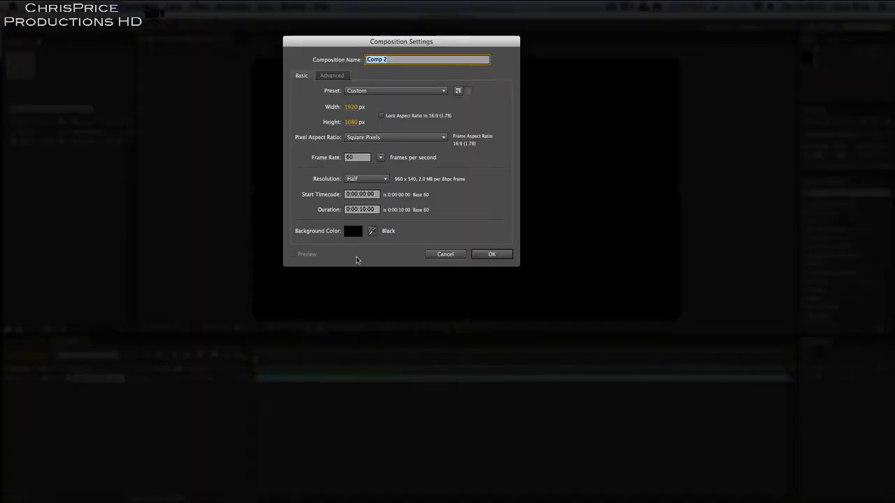
{"action": "left_click", "coordinate": [496, 255]}
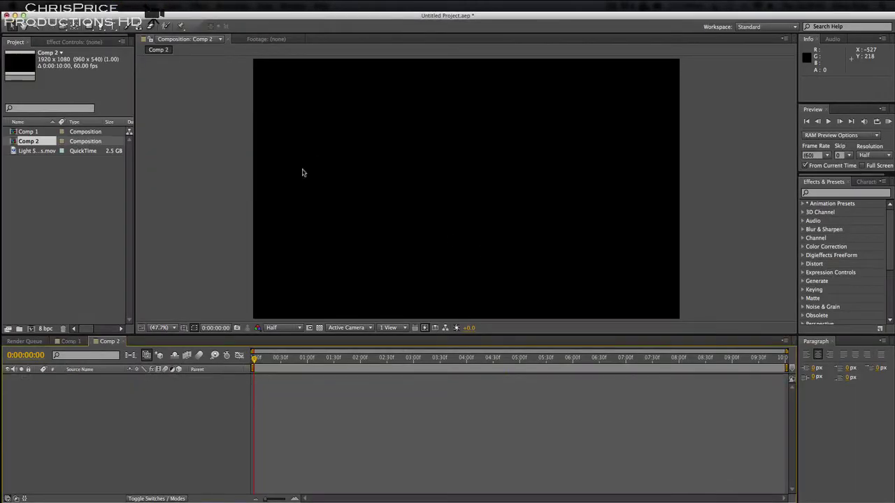
Step: Add a black solid layer to Comp 2 with the default solid settings
{"action": "left_click", "coordinate": [168, 6]}
{"action": "mouse_move", "coordinate": [226, 16]}
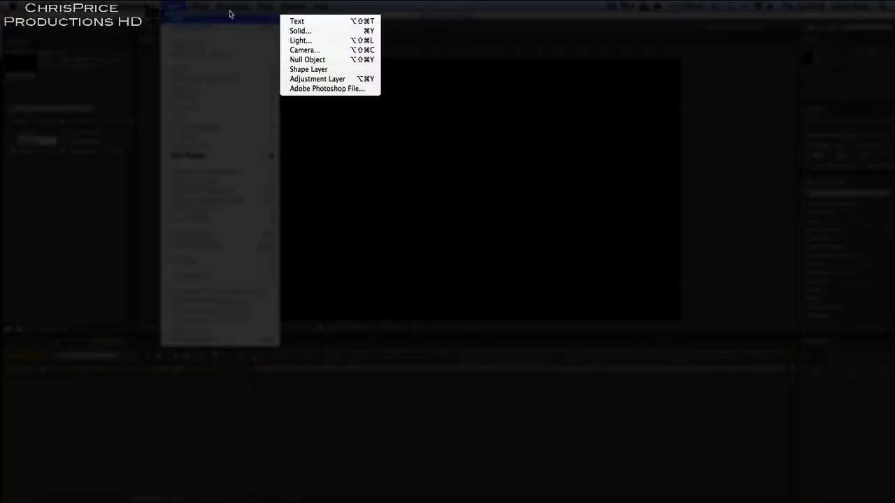
{"action": "left_click", "coordinate": [316, 33]}
{"action": "left_click", "coordinate": [531, 318]}
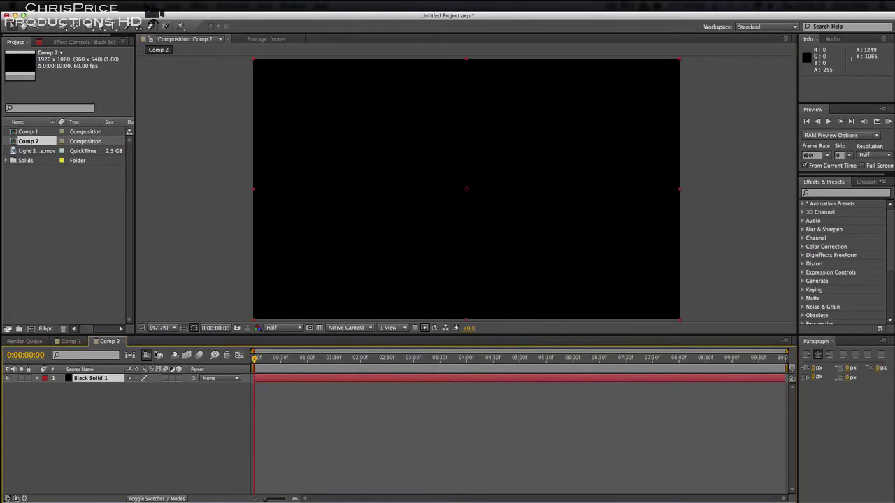
Step: Add Comp 2 to the render queue, and collapse and expand the settings of both queued compositions
{"action": "left_click", "coordinate": [149, 7]}
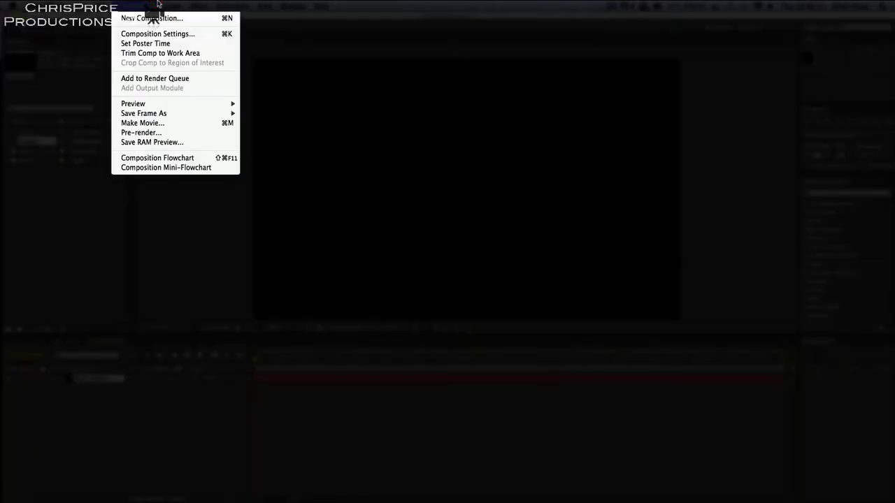
{"action": "left_click", "coordinate": [160, 79]}
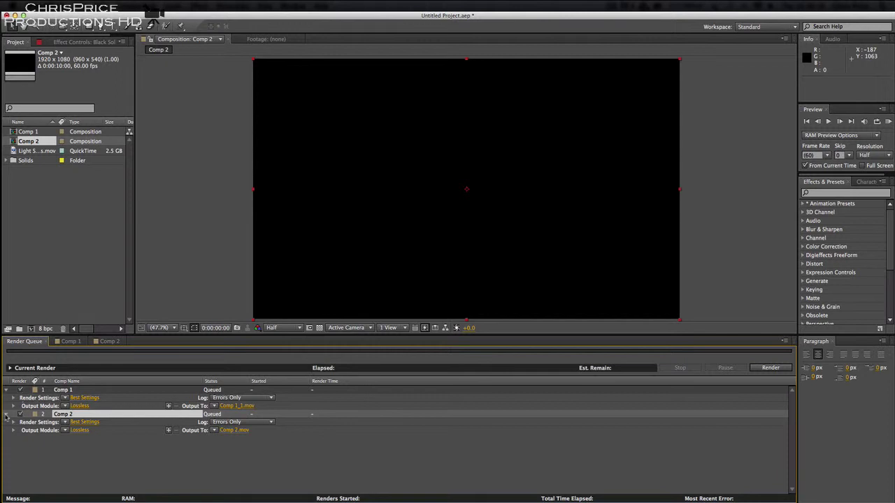
{"action": "left_click", "coordinate": [7, 415]}
{"action": "left_click", "coordinate": [9, 390]}
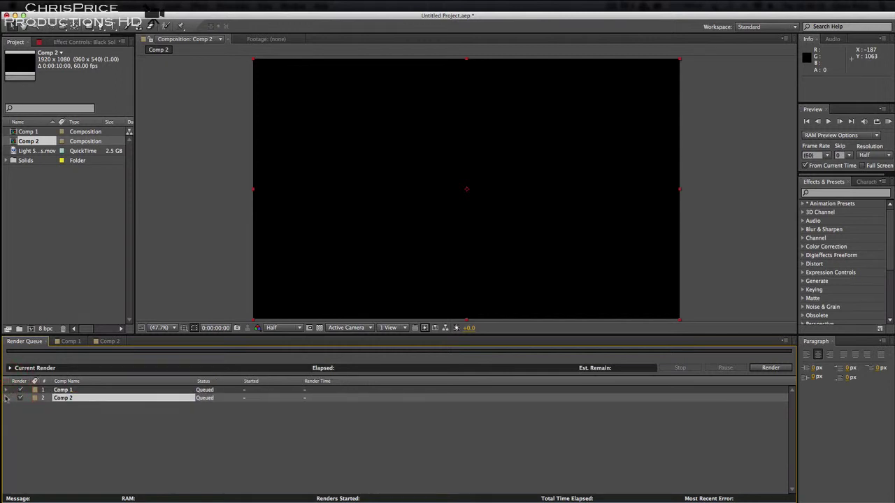
{"action": "left_click", "coordinate": [8, 390]}
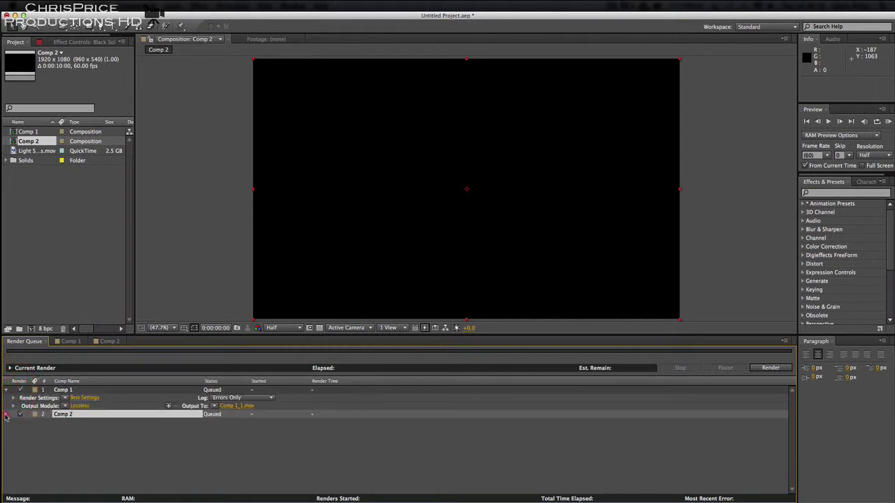
{"action": "left_click", "coordinate": [6, 415]}
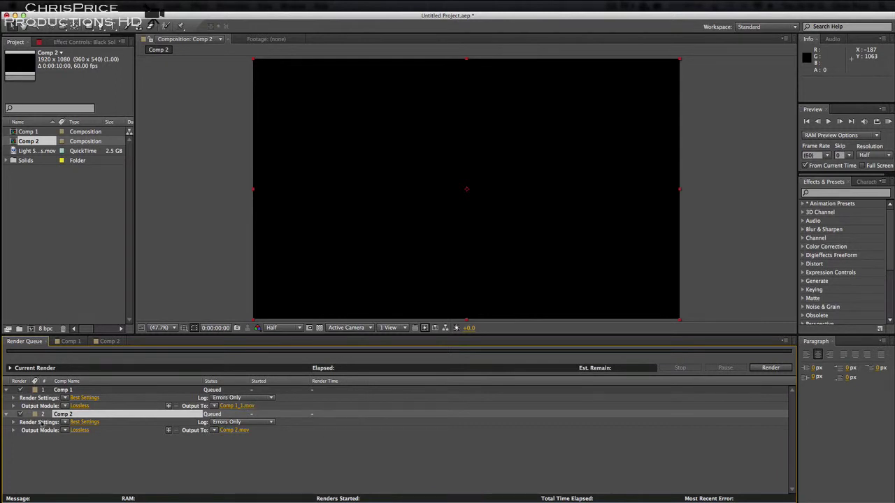
Step: Remove Comp 2 from the render queue, leaving Comp 1 queued
{"action": "right_click", "coordinate": [65, 418]}
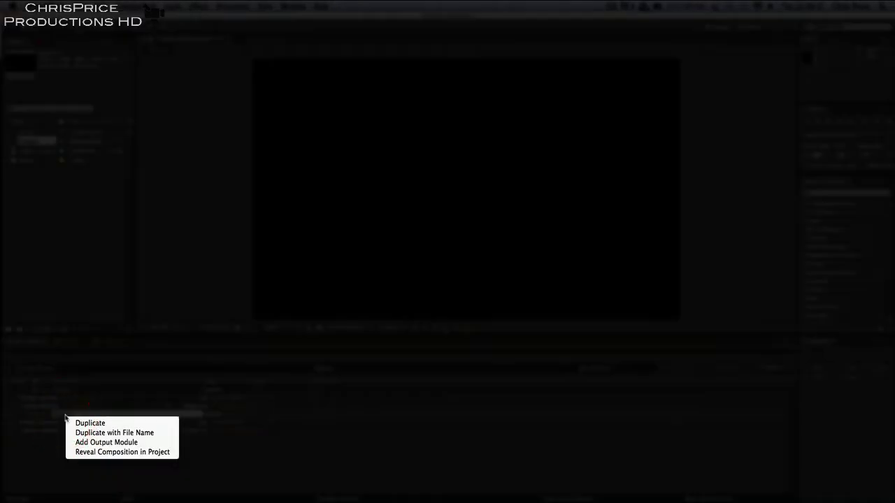
{"action": "left_click", "coordinate": [63, 417]}
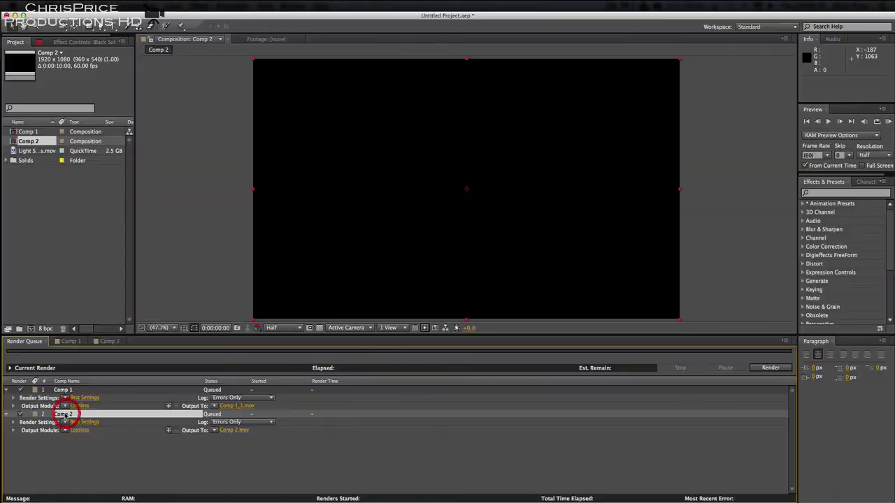
{"action": "left_click", "coordinate": [19, 415]}
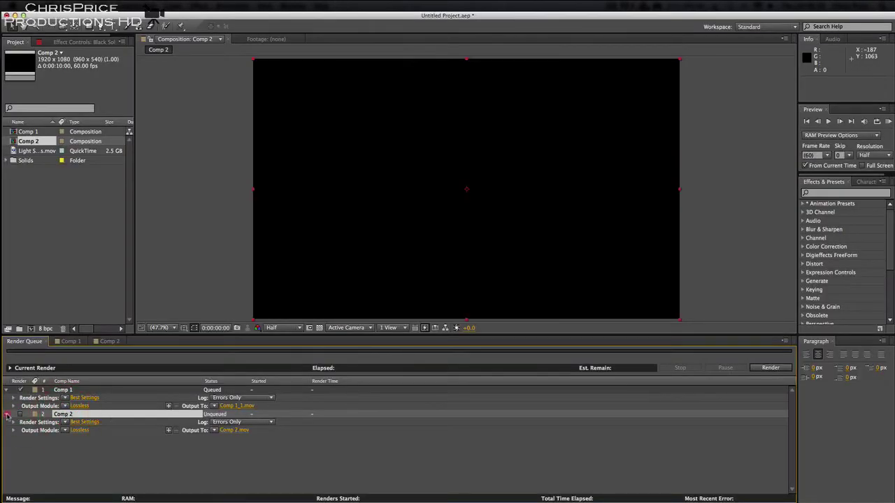
{"action": "left_click", "coordinate": [6, 415]}
{"action": "key", "text": "Delete"}
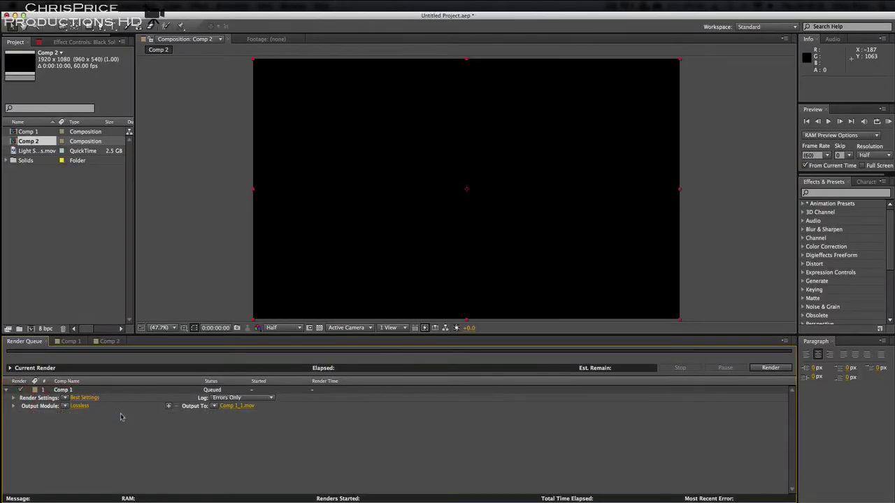
Step: Check Comp 1's render settings, and enable audio output at 44.100 kHz, 16 Bit, Stereo in its output module
{"action": "left_click", "coordinate": [85, 398]}
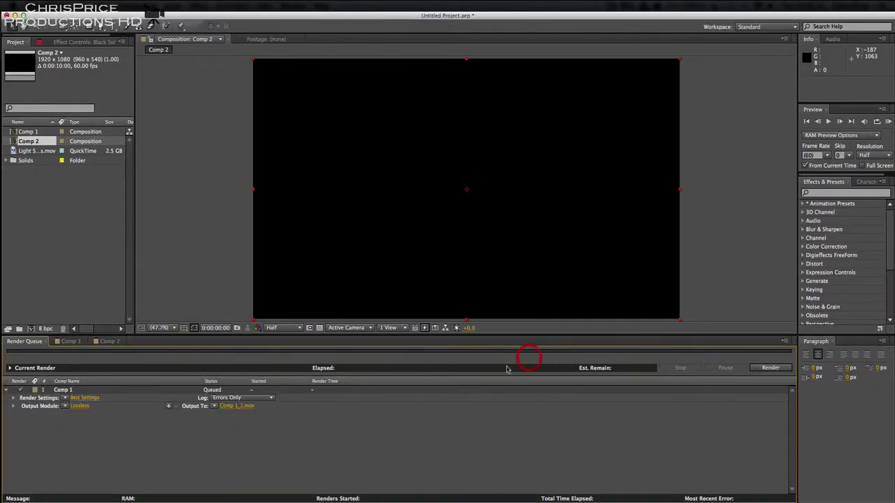
{"action": "left_click", "coordinate": [530, 359]}
{"action": "left_click", "coordinate": [82, 407]}
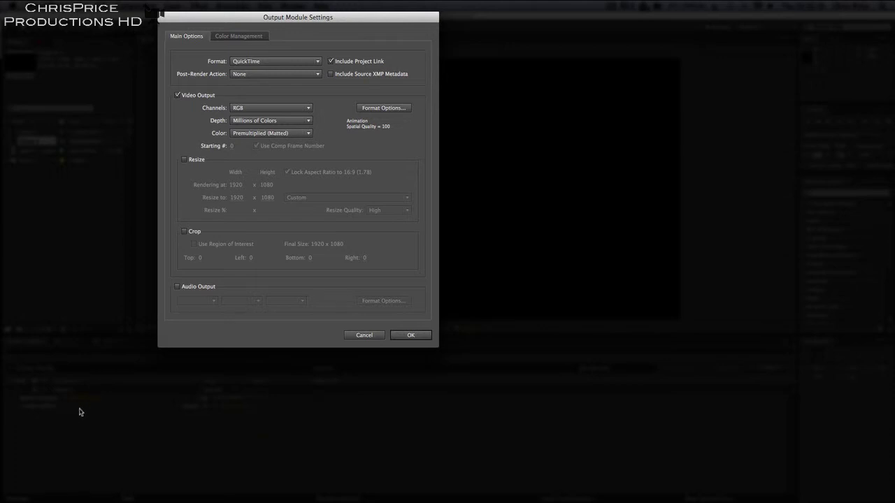
{"action": "left_click", "coordinate": [179, 288]}
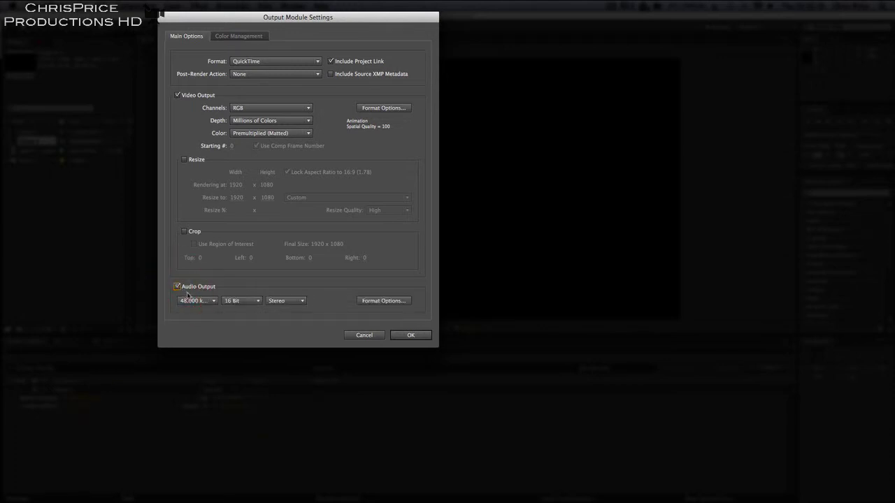
{"action": "left_click", "coordinate": [197, 301]}
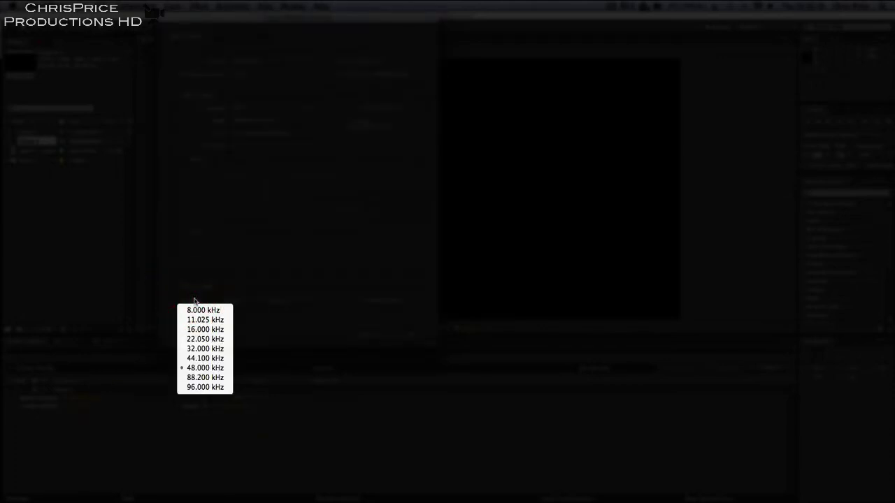
{"action": "left_click", "coordinate": [197, 359]}
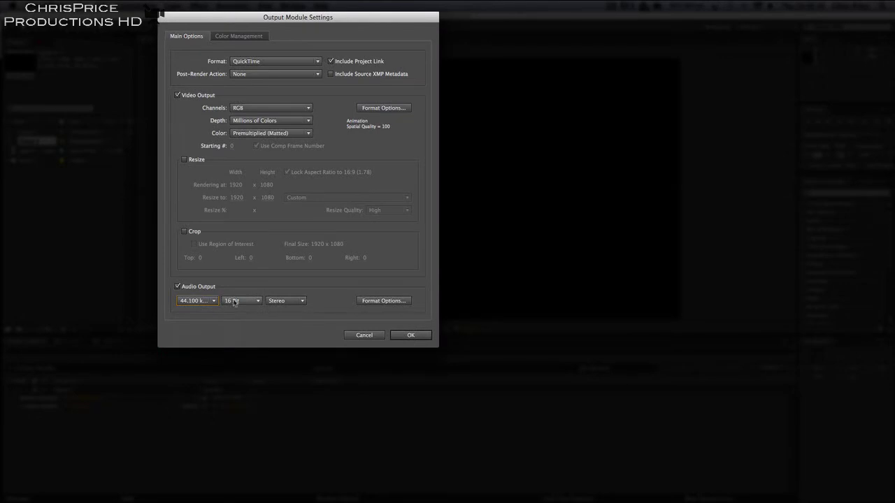
{"action": "left_click", "coordinate": [234, 300]}
{"action": "left_click", "coordinate": [238, 320]}
{"action": "left_click", "coordinate": [276, 299]}
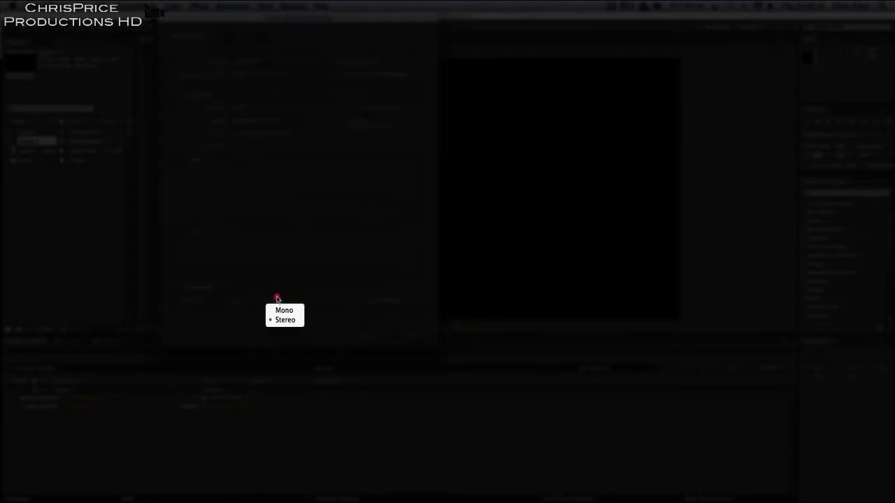
{"action": "left_click", "coordinate": [281, 320]}
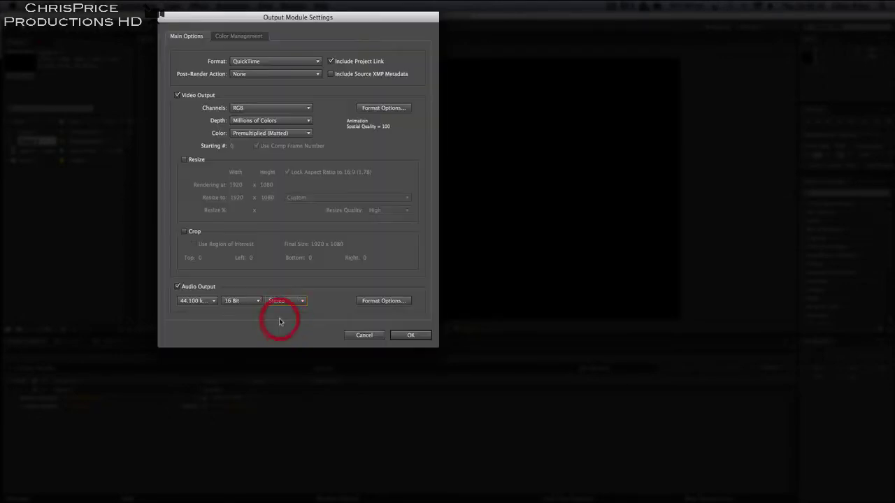
Step: Review the QuickTime audio and video codec options without changing them, and apply the output module settings
{"action": "left_click", "coordinate": [392, 302]}
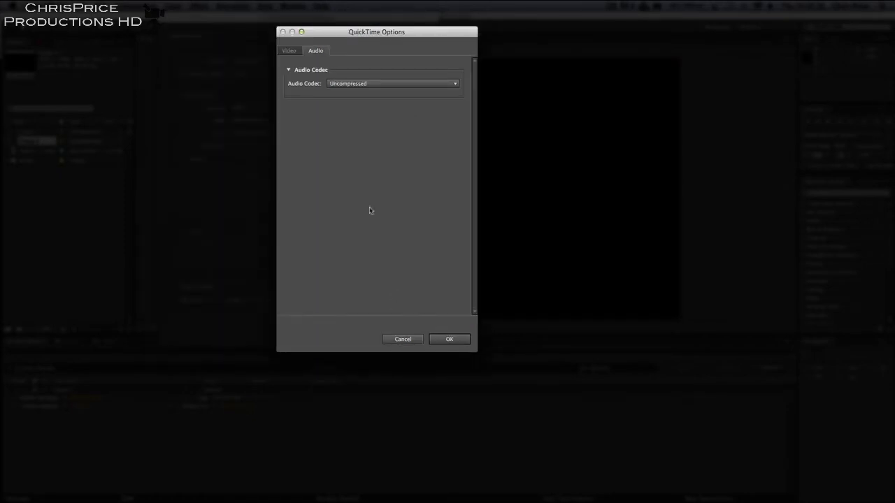
{"action": "left_click", "coordinate": [345, 83]}
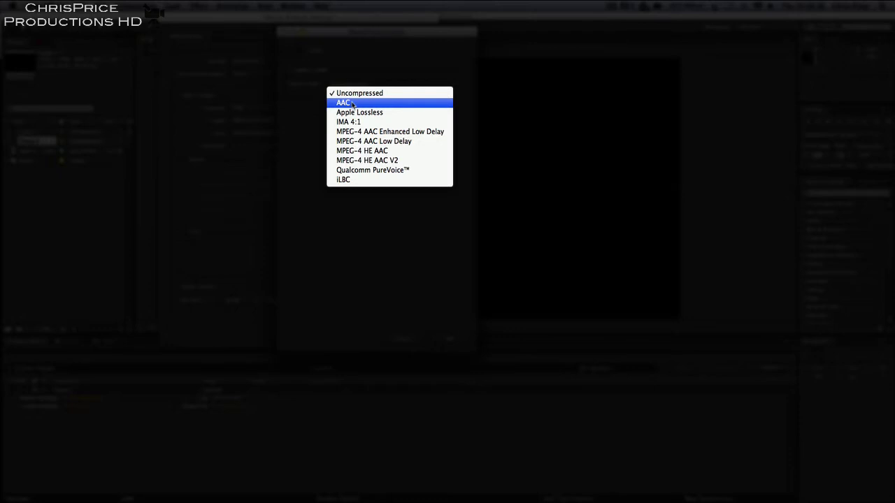
{"action": "left_click", "coordinate": [310, 94]}
{"action": "left_click", "coordinate": [289, 50]}
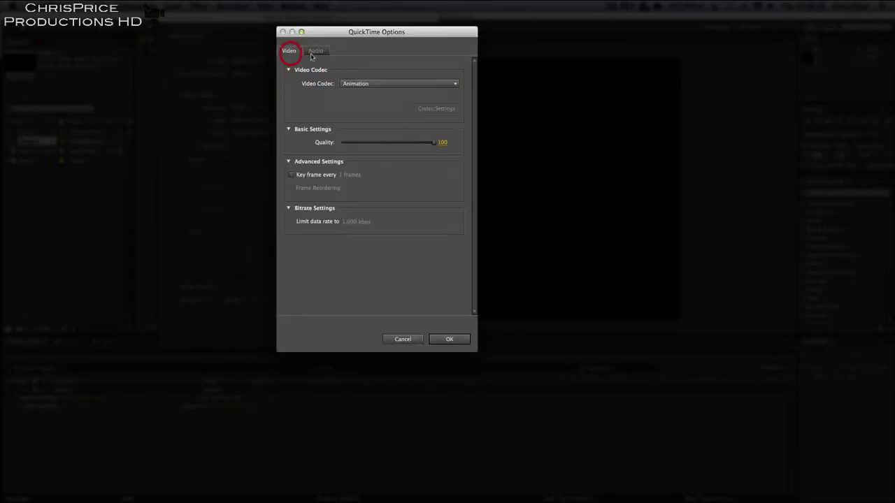
{"action": "left_click", "coordinate": [311, 51]}
{"action": "left_click", "coordinate": [401, 337]}
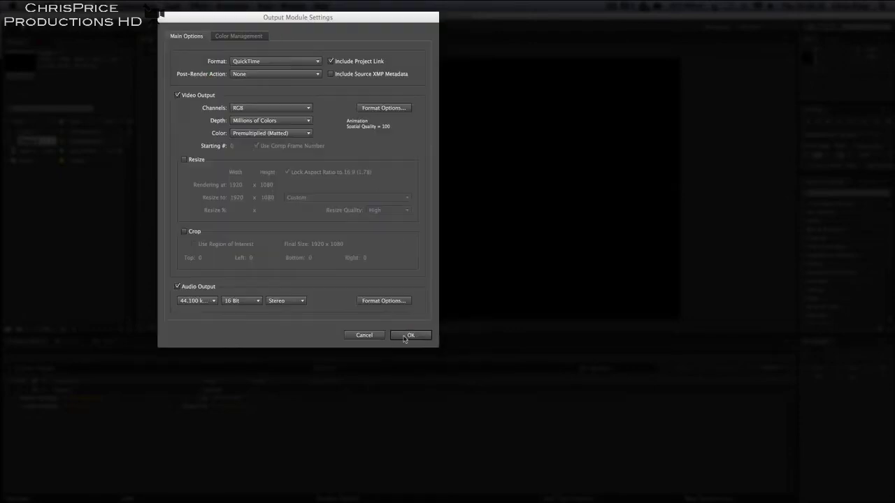
{"action": "left_click", "coordinate": [402, 336]}
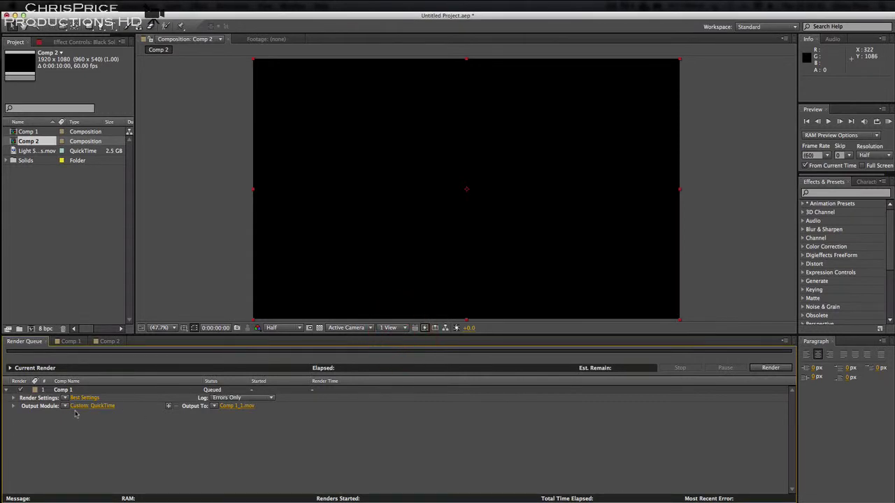
Step: Set Comp 1's render output to save on the Desktop as the QuickTime movie Comp 1_1
{"action": "left_click", "coordinate": [238, 405]}
{"action": "left_click", "coordinate": [234, 407]}
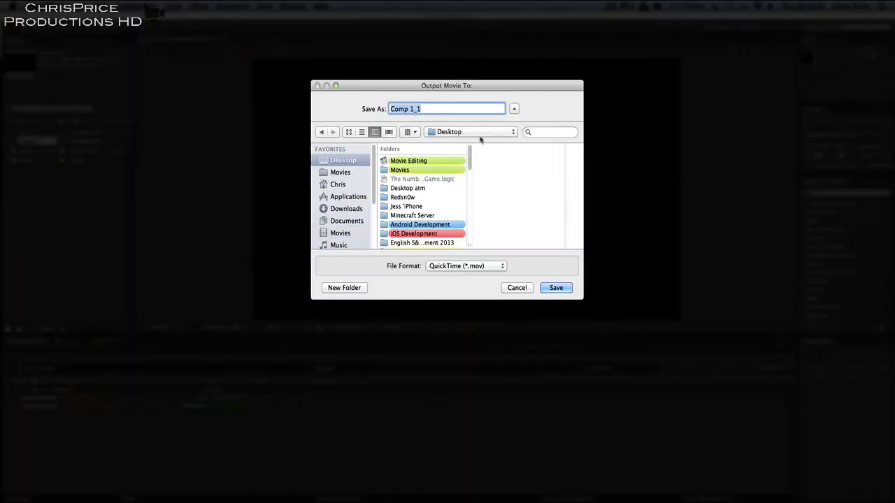
{"action": "left_click", "coordinate": [516, 288]}
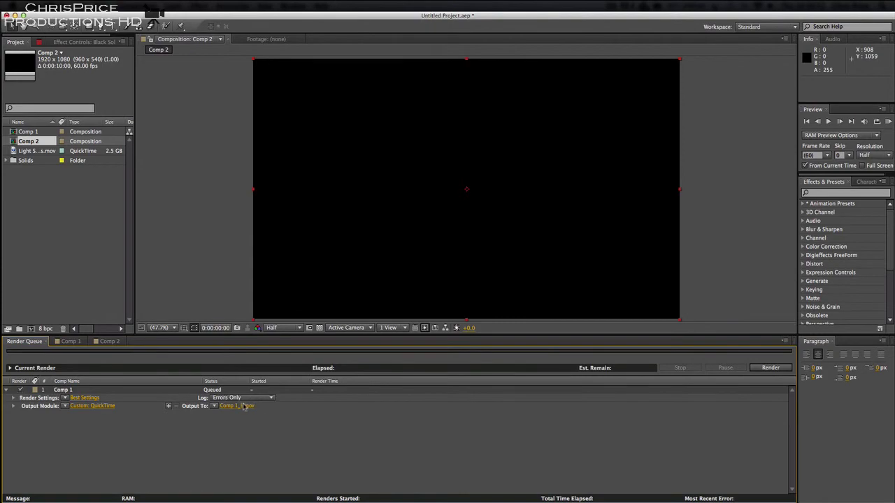
{"action": "left_click", "coordinate": [243, 406]}
{"action": "left_click", "coordinate": [543, 290]}
Step: Try reserving 3 GB of RAM for other applications in the Memory & Multiprocessing preferences, and discard the changes
{"action": "left_click", "coordinate": [37, 4]}
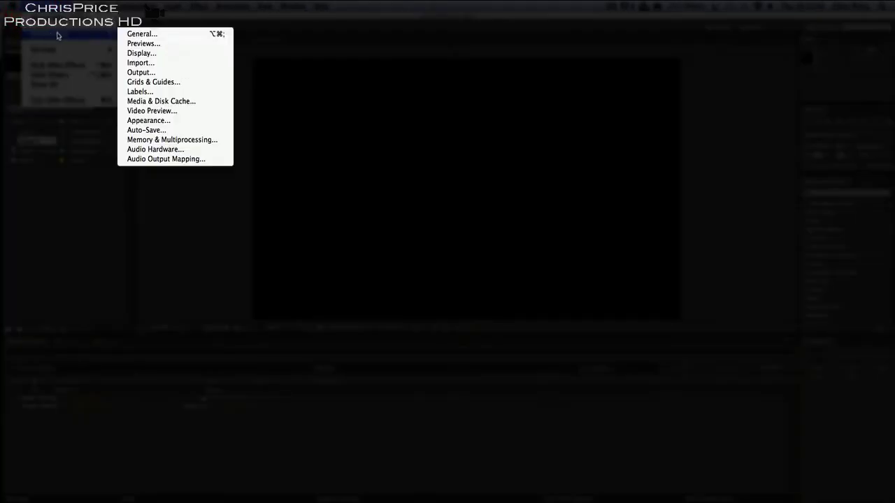
{"action": "mouse_move", "coordinate": [67, 38]}
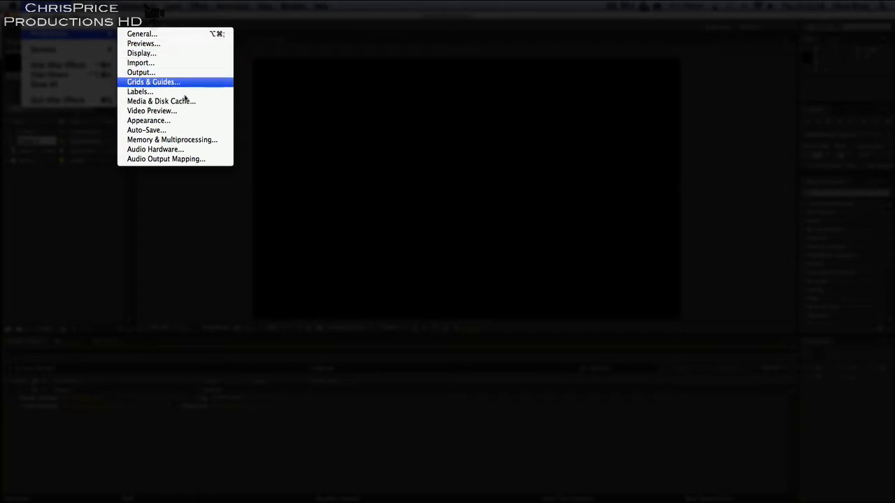
{"action": "left_click", "coordinate": [207, 143]}
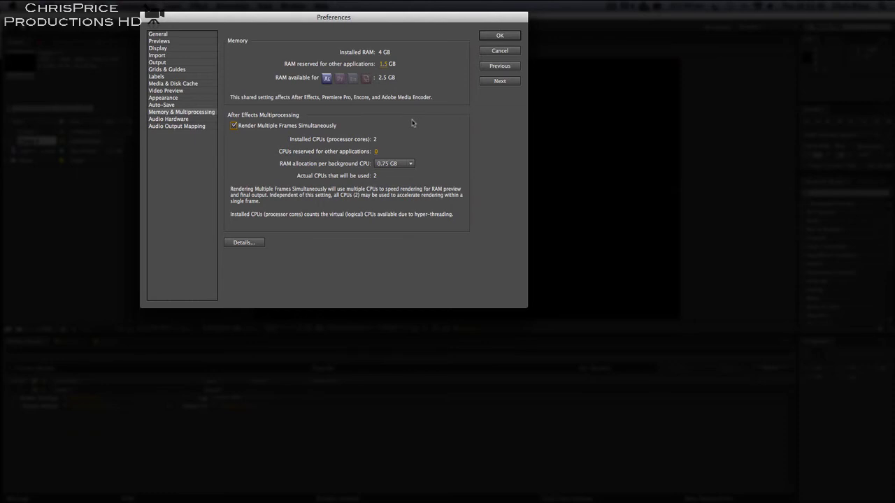
{"action": "left_click", "coordinate": [386, 64]}
{"action": "type", "text": "3"}
{"action": "left_click", "coordinate": [410, 73]}
{"action": "left_click", "coordinate": [396, 66]}
{"action": "left_click_drag", "start_coordinate": [383, 65], "coordinate": [337, 64]}
{"action": "left_click", "coordinate": [501, 53]}
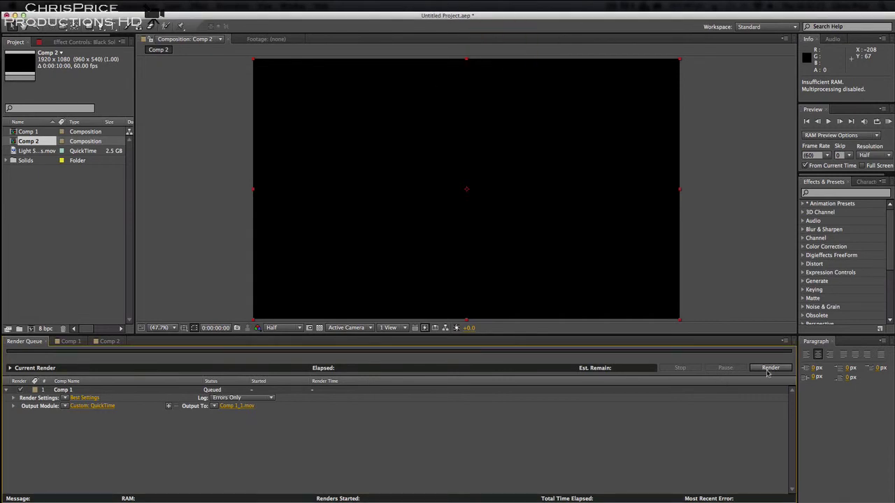